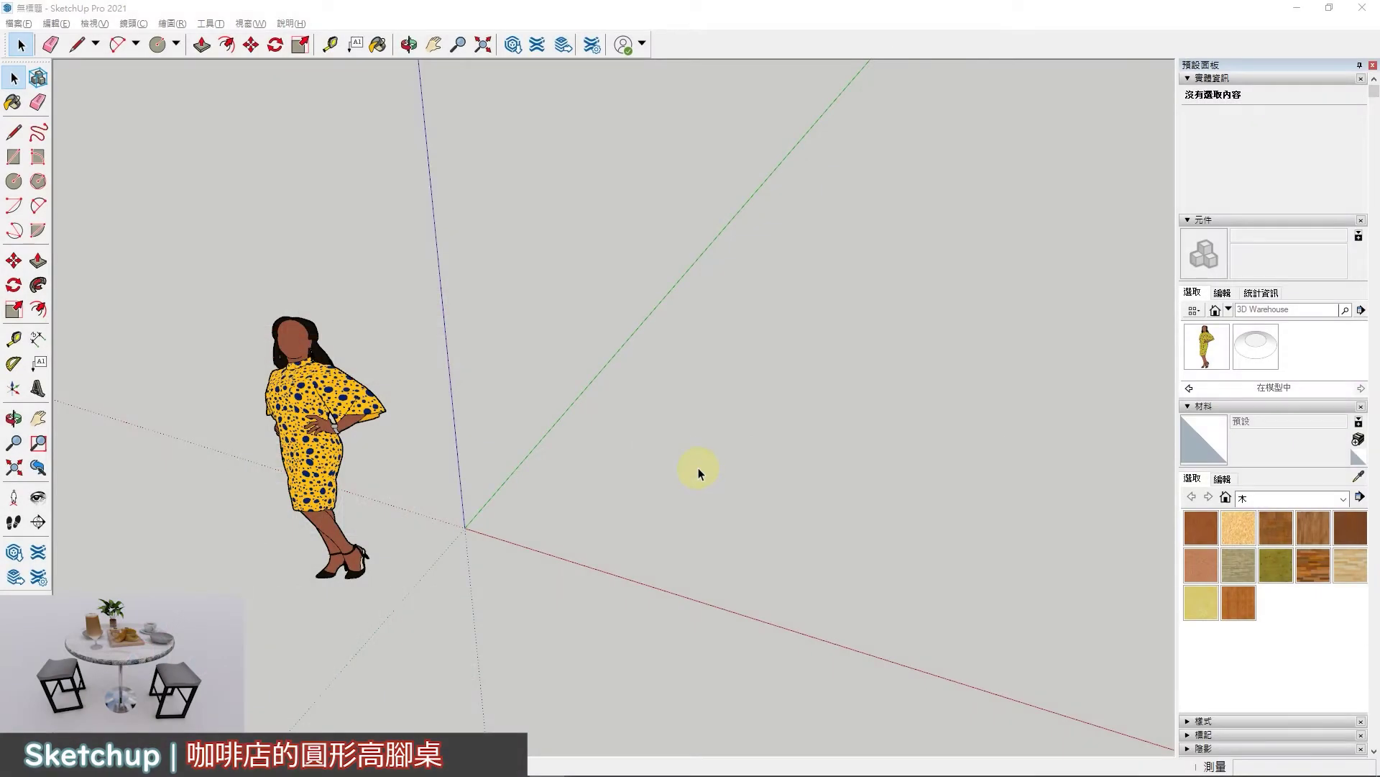
Step: Draw a 60-sided circle with a 20 cm radius for the table base
click(698, 471)
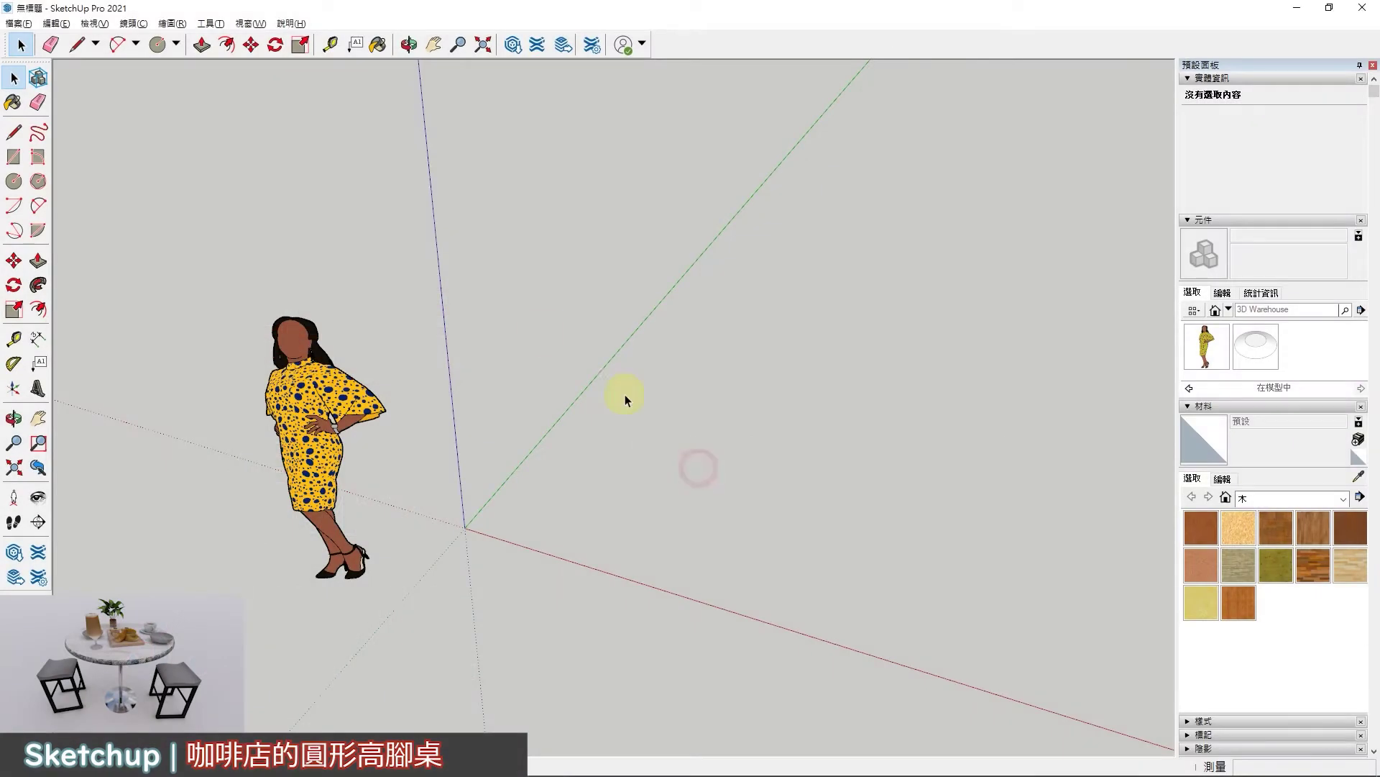
click(17, 187)
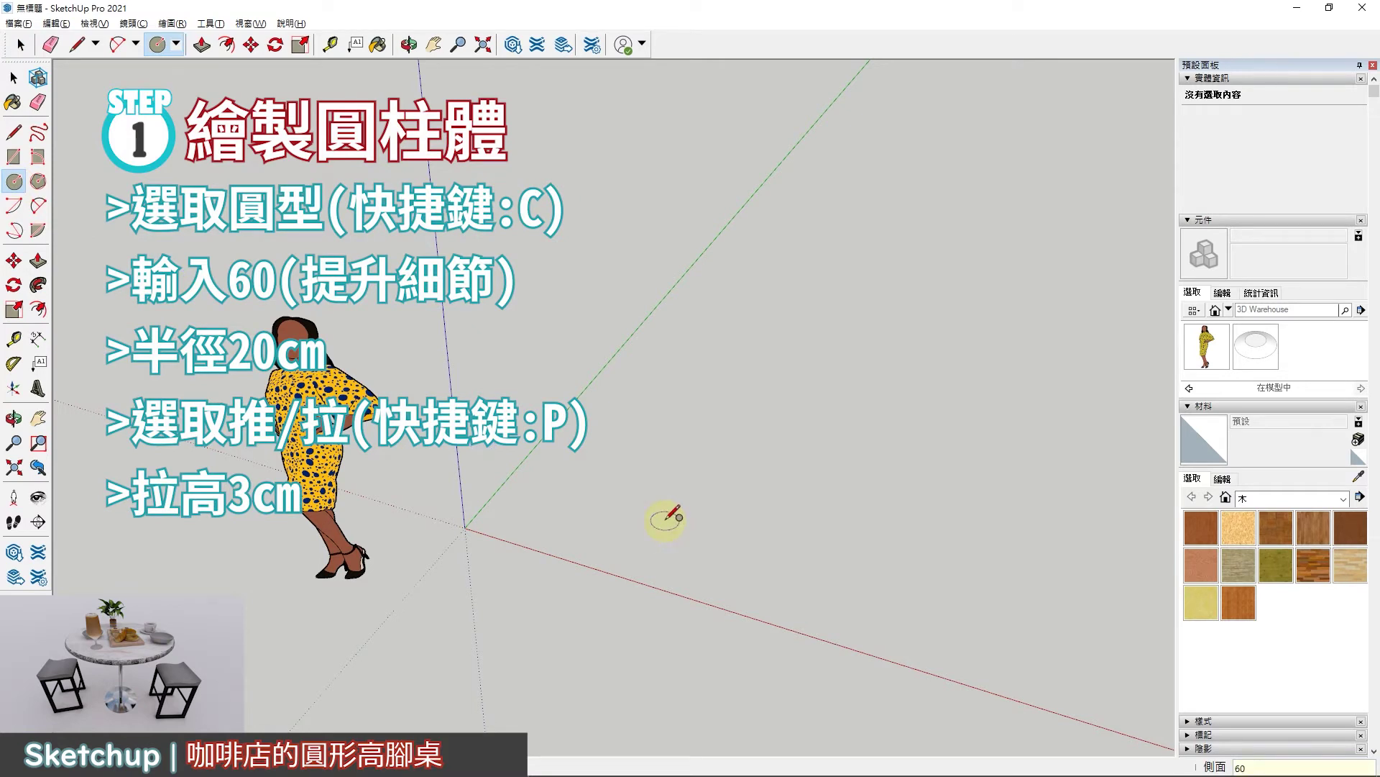
scroll(648, 468, up, 1)
scroll(657, 484, up, 1)
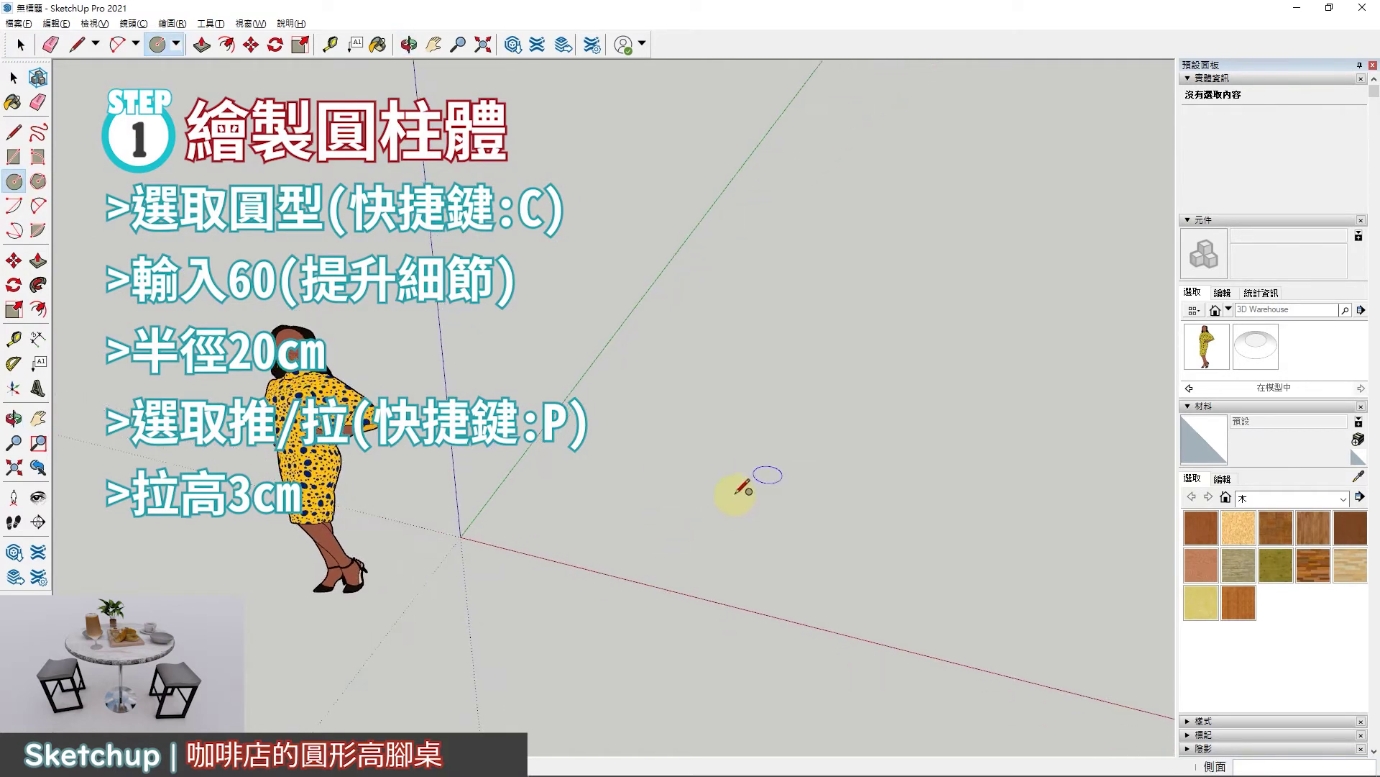
scroll(620, 471, up, 1)
click(662, 484)
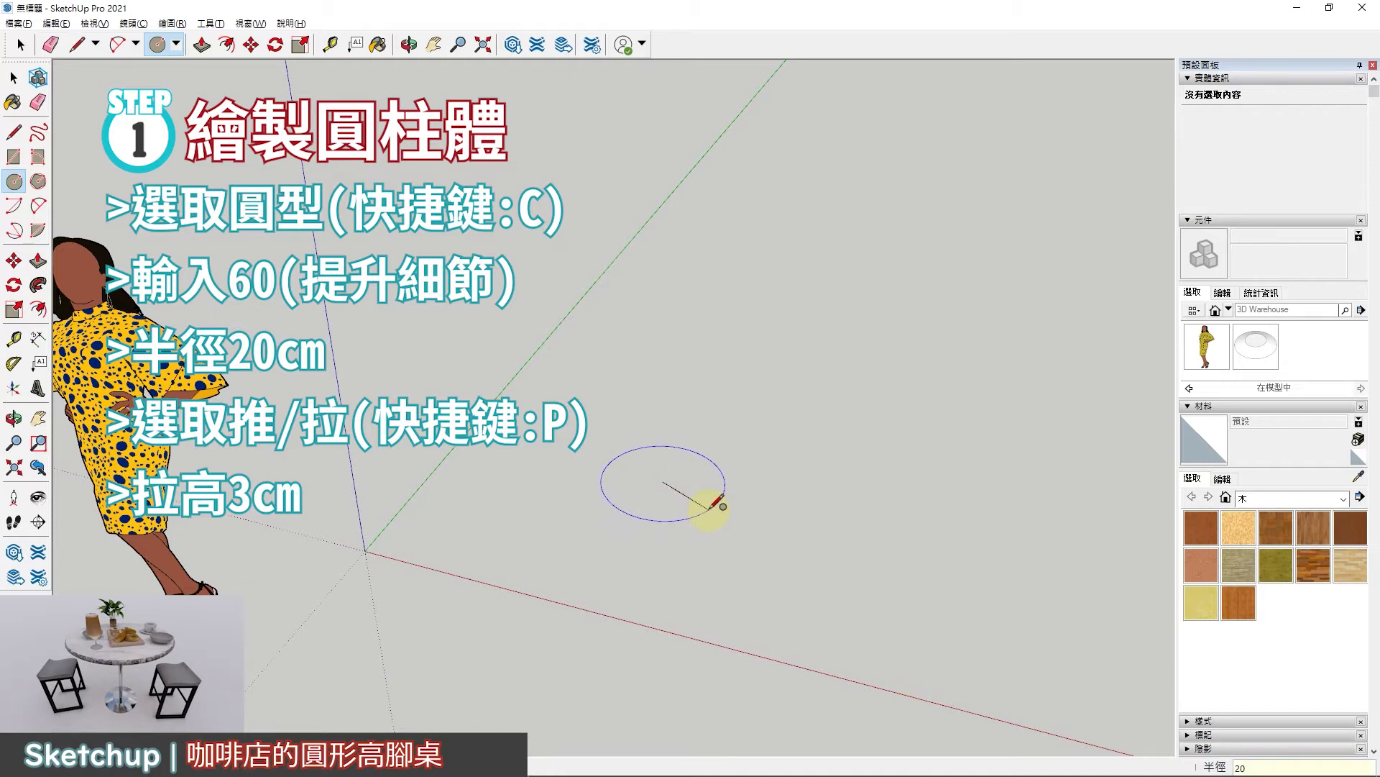
key(Return)
scroll(647, 496, up, 2)
scroll(597, 480, up, 2)
middle_drag(604, 481, 359, 220)
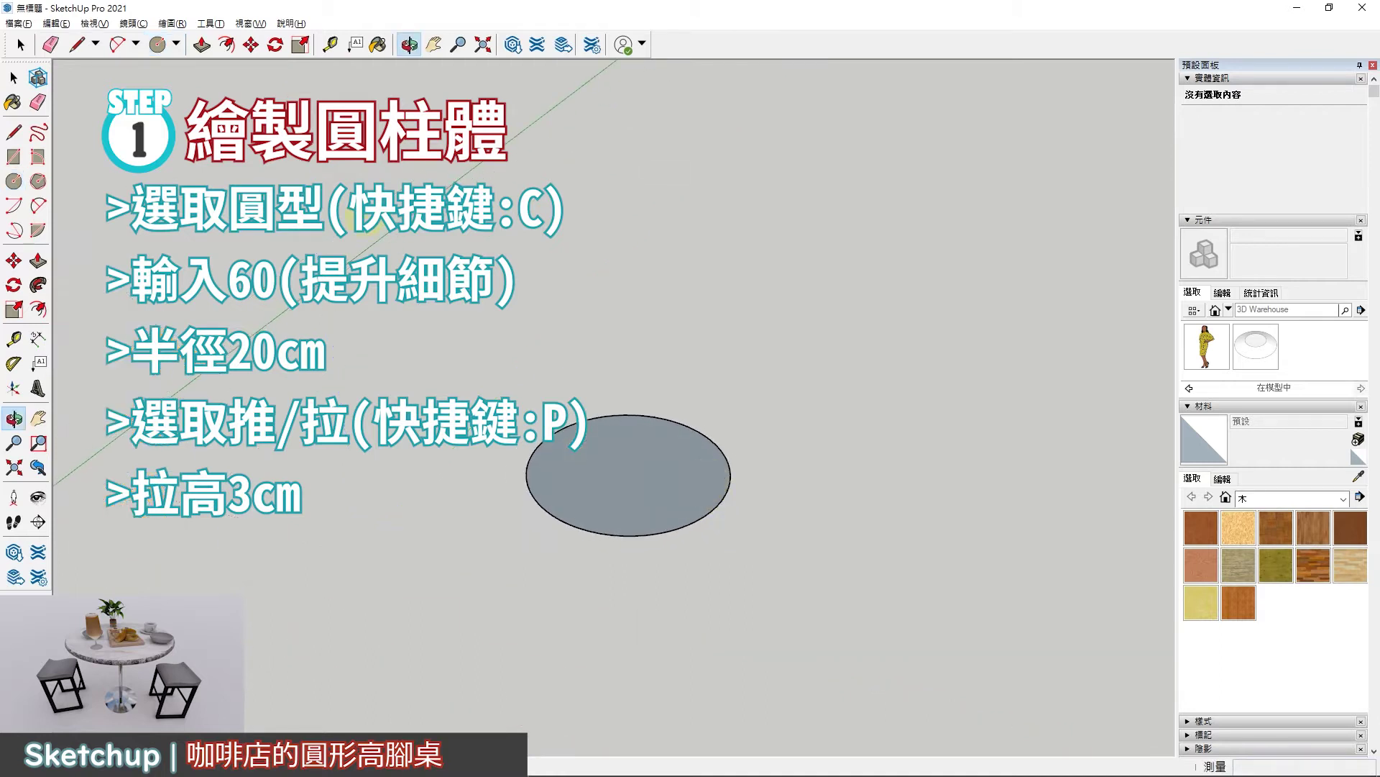
key(c)
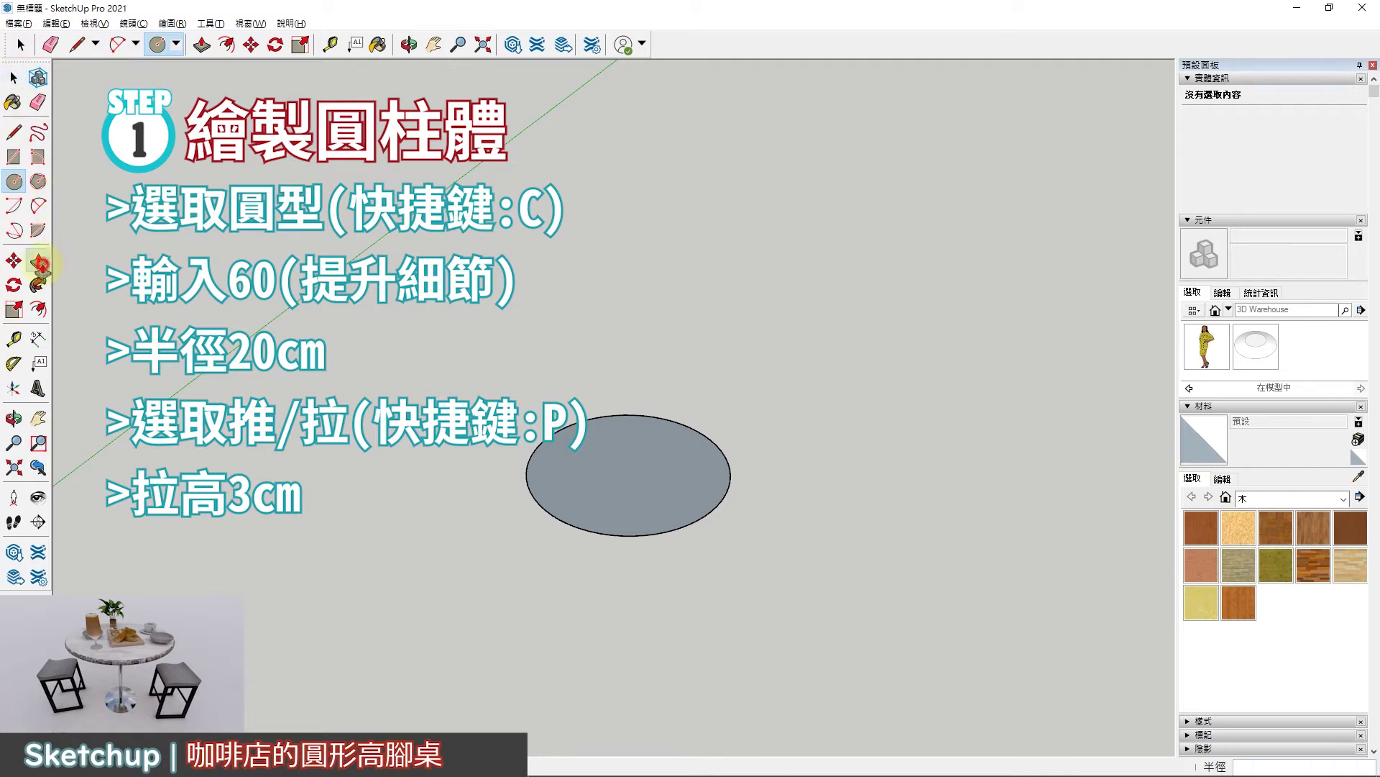
Step: Push the circle up into a 3 cm thick disc
click(40, 264)
drag(658, 494, 645, 451)
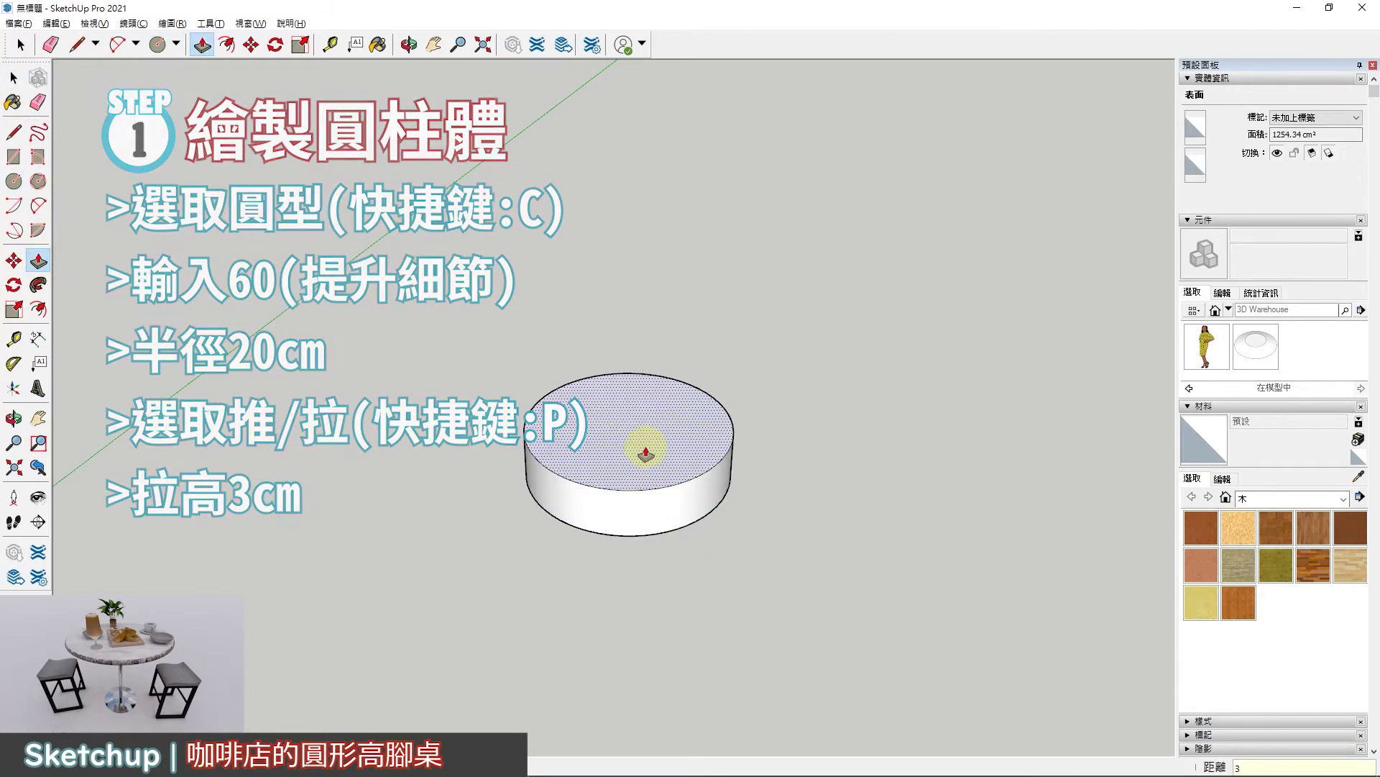
key(Return)
click(15, 79)
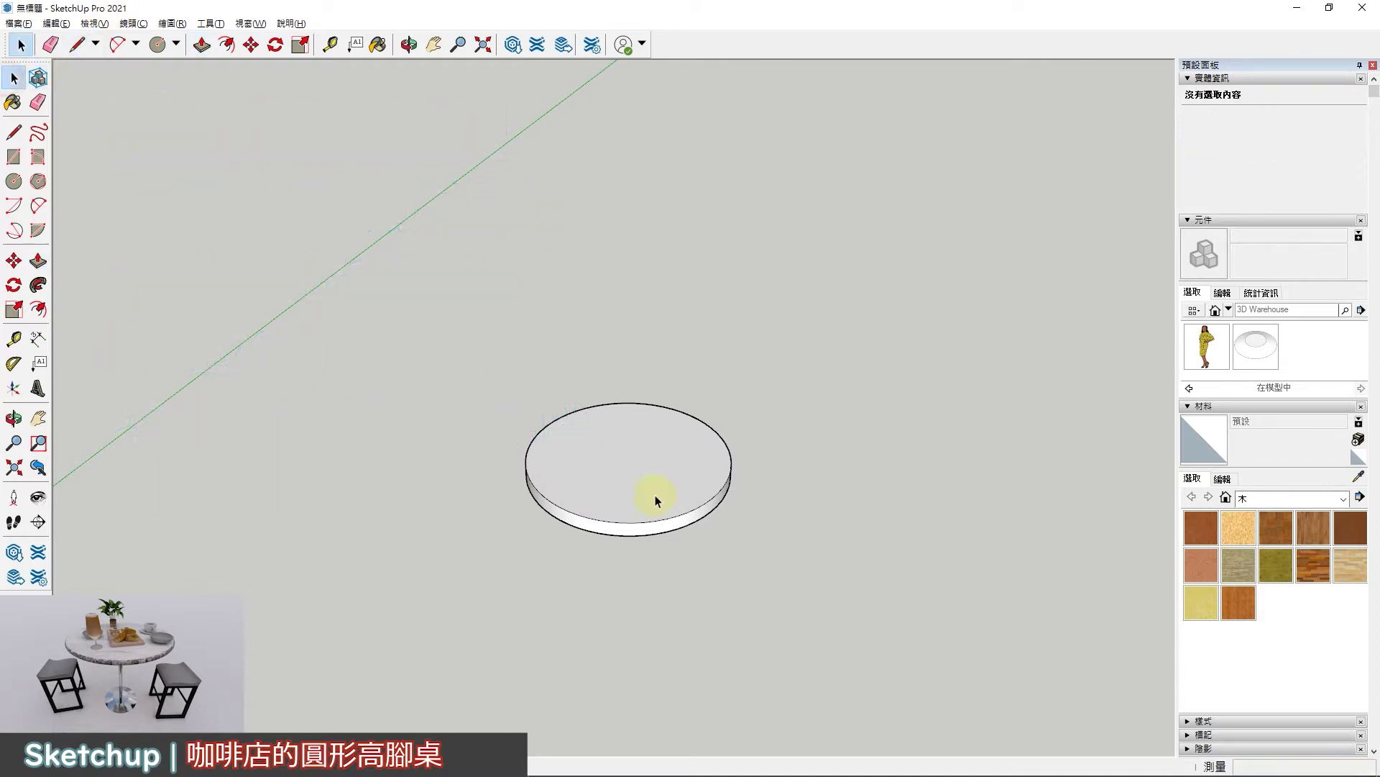
Step: Scale the disc's top face inward to 0.5 to form a bevelled rim
click(619, 455)
scroll(630, 446, up, 3)
middle_drag(630, 445, 403, 360)
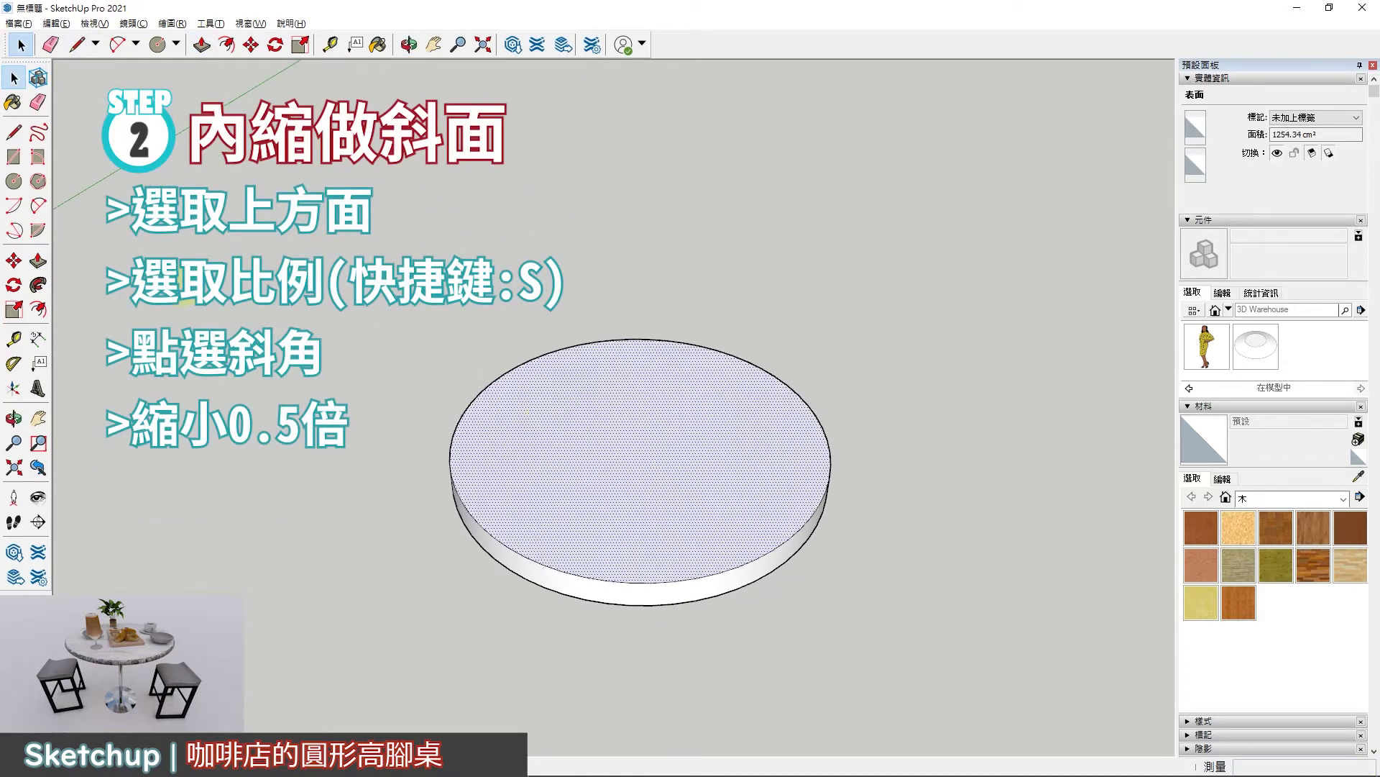
click(15, 311)
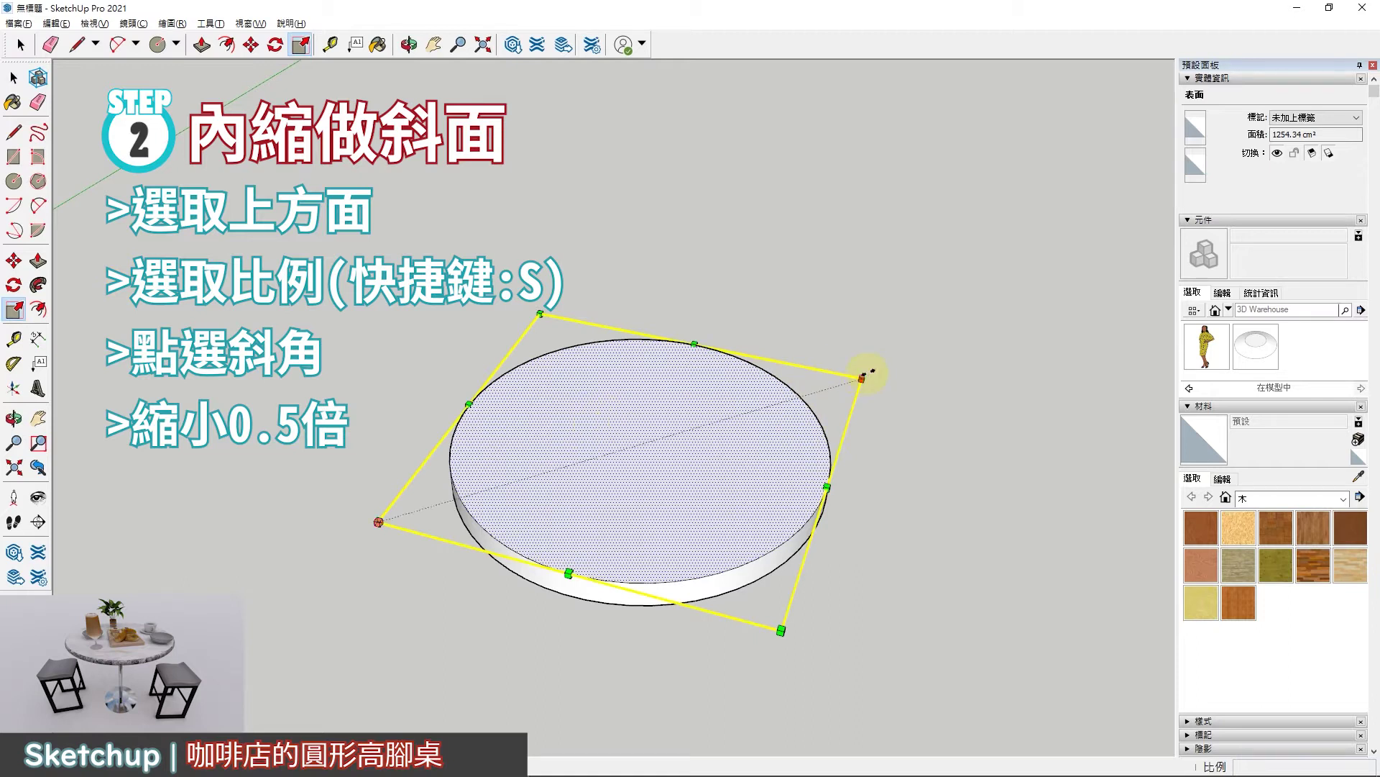
drag(861, 377, 755, 432)
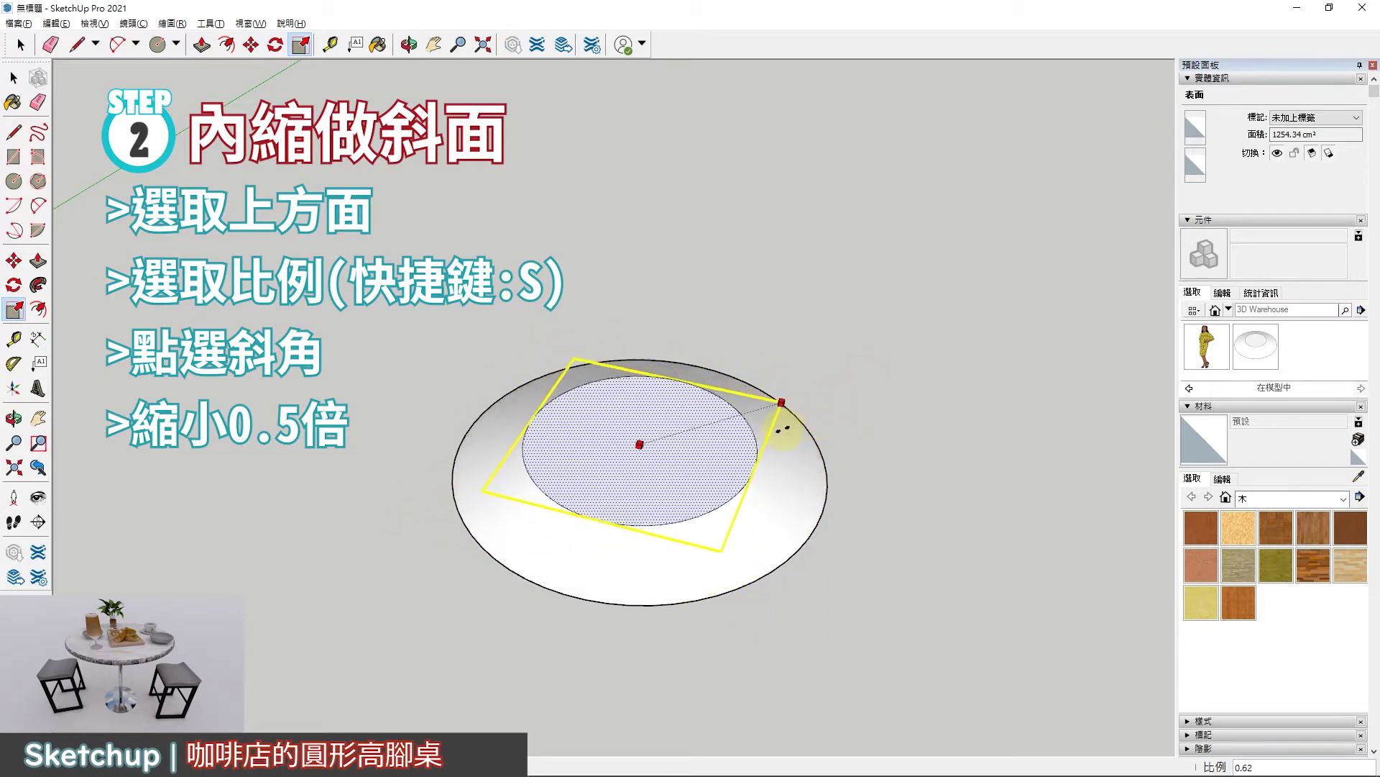
drag(757, 433, 759, 434)
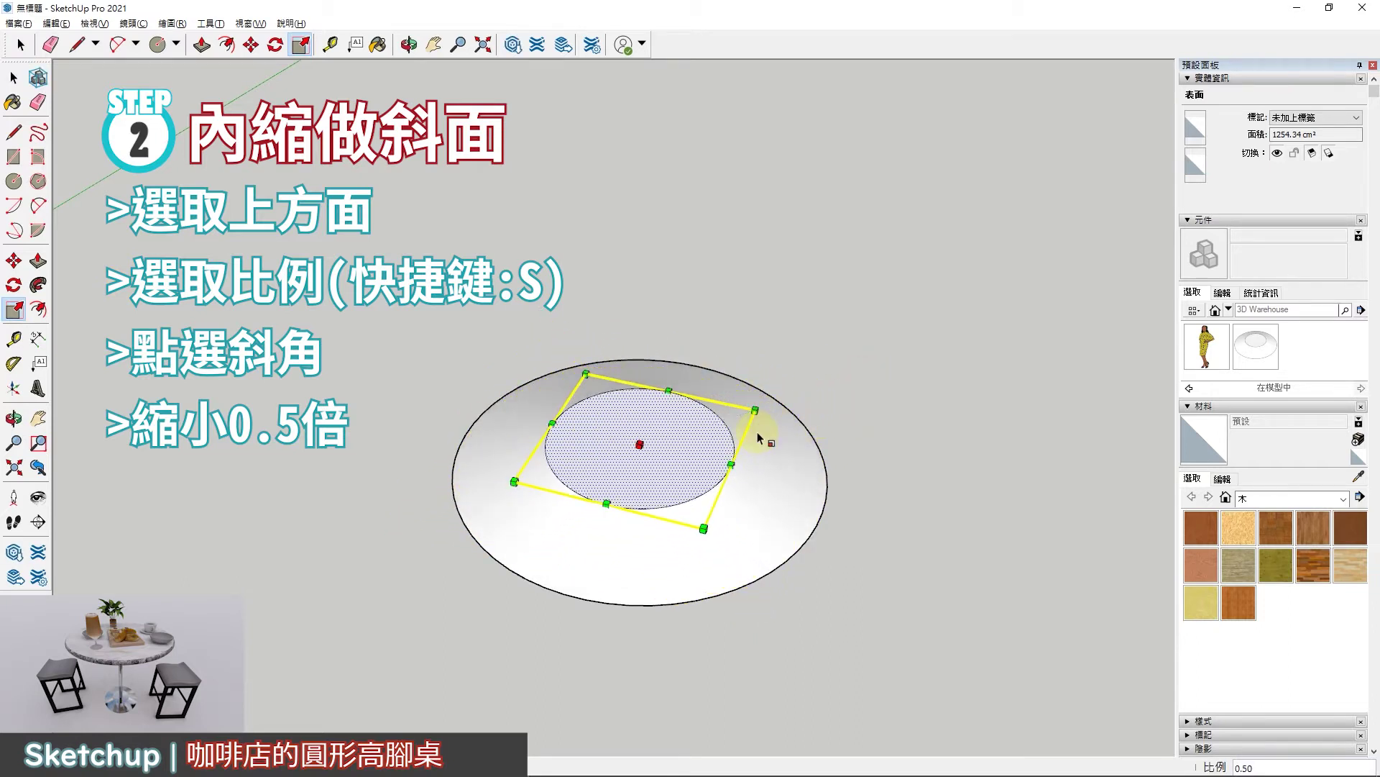
click(14, 79)
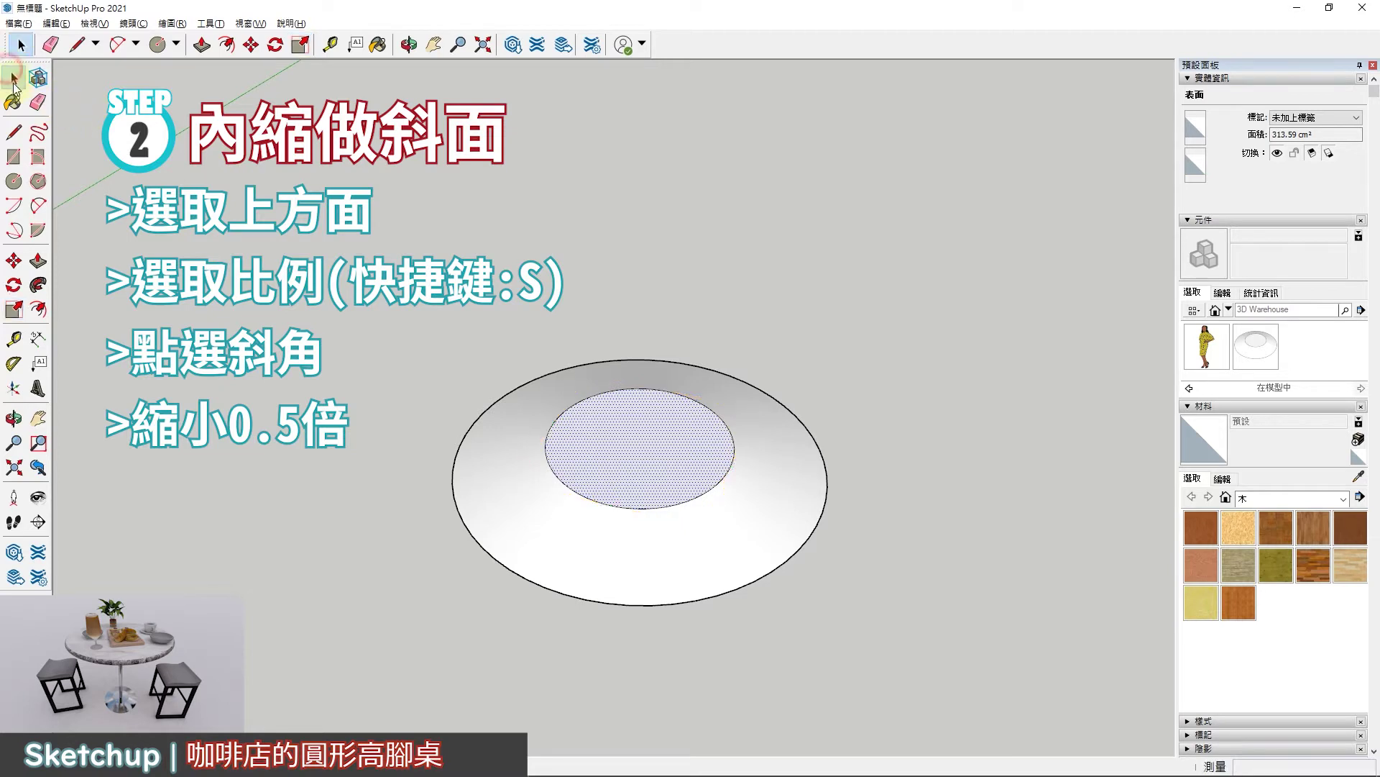
Step: View the bevelled base from the side and select its inner top face
key(o)
drag(625, 419, 702, 573)
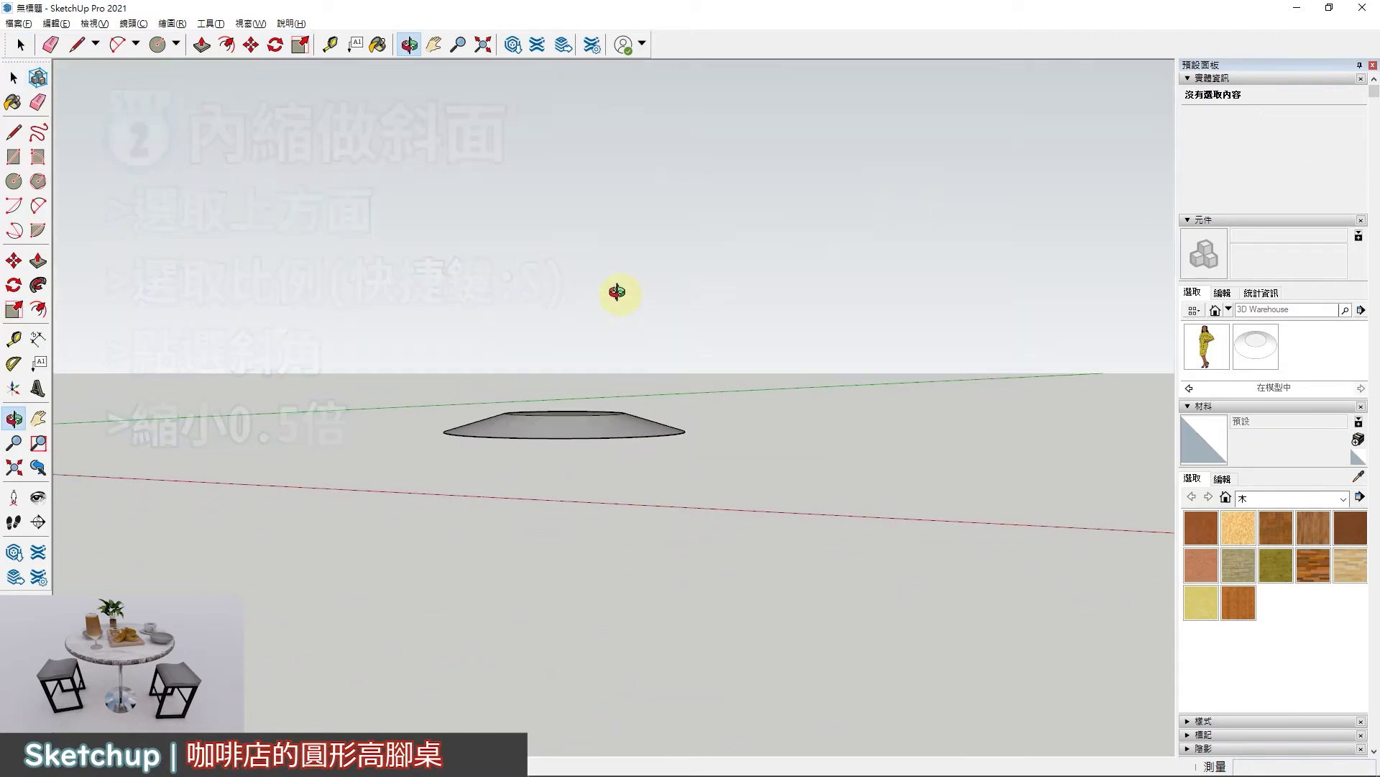
key(space)
scroll(554, 446, up, 3)
scroll(568, 431, up, 2)
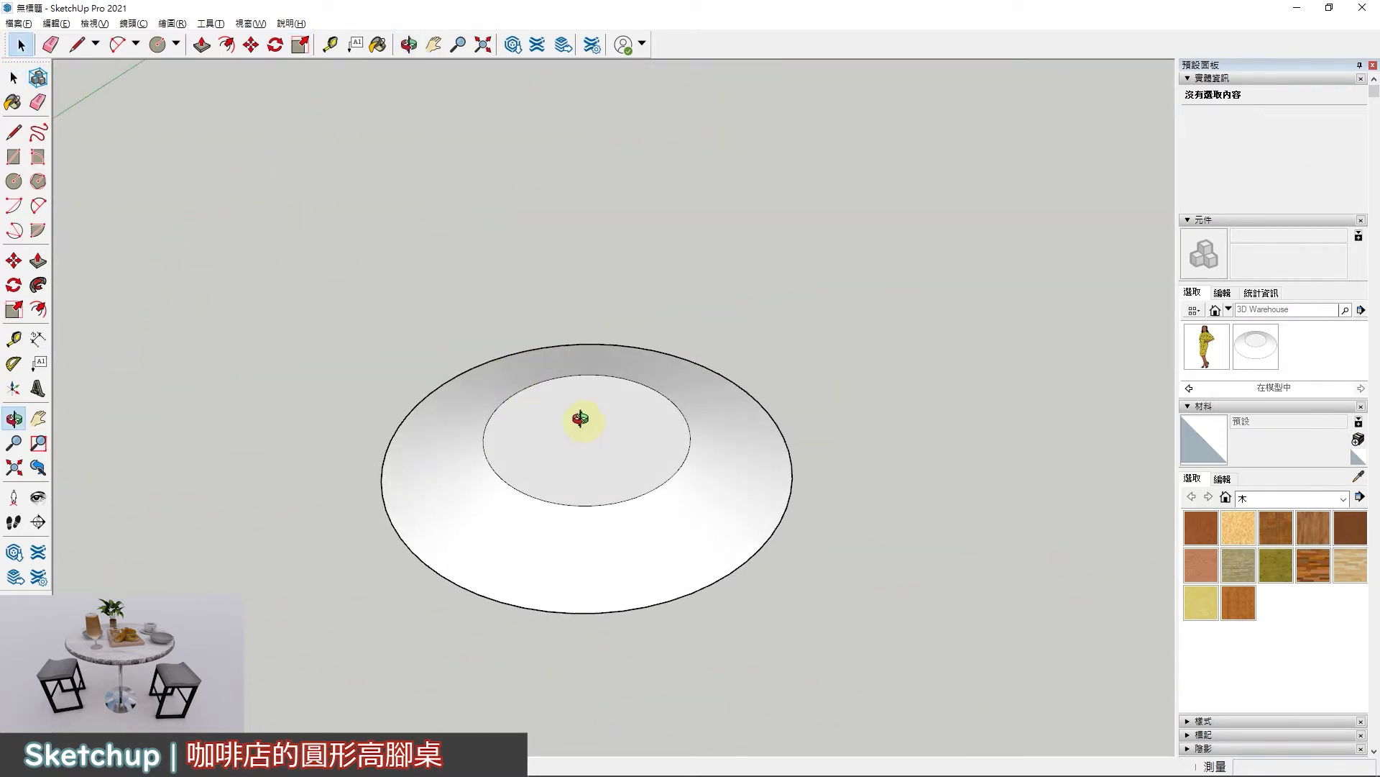
click(583, 423)
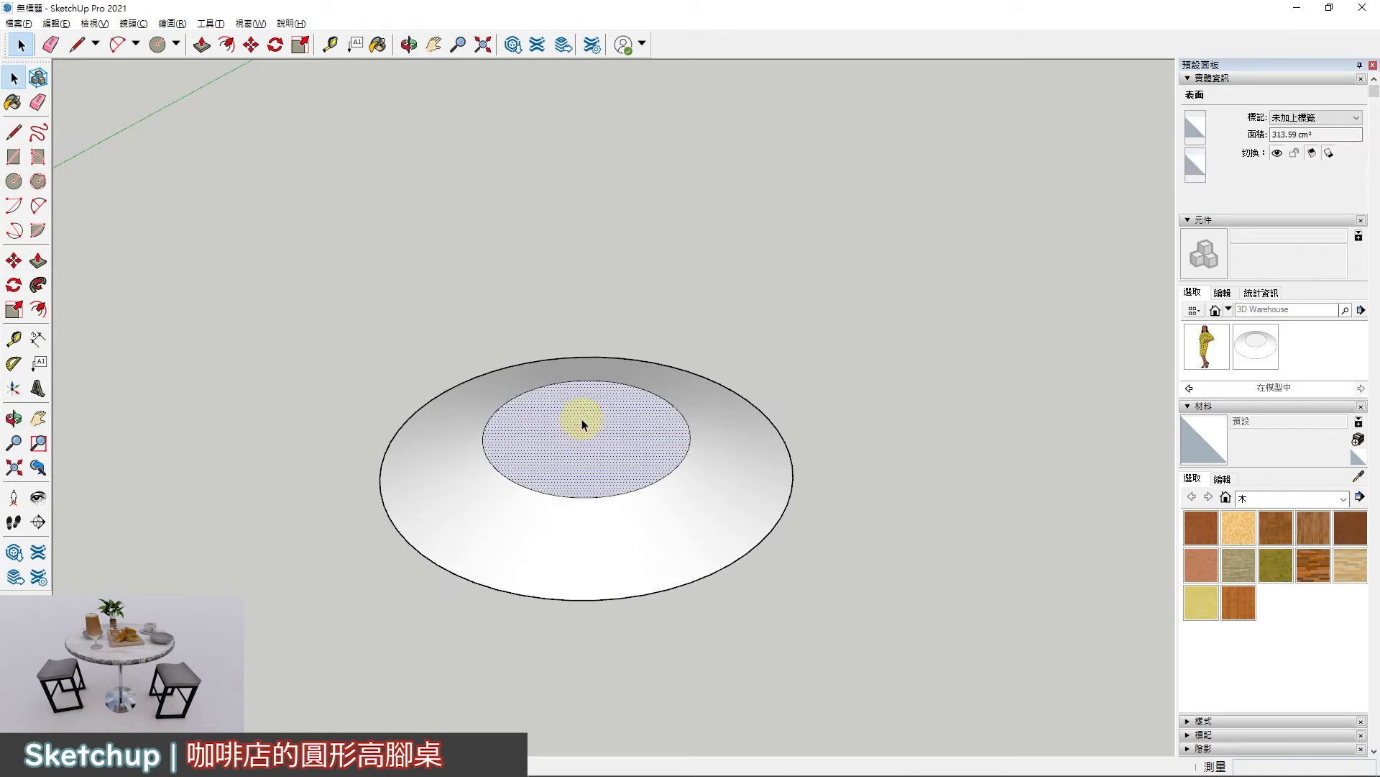
key(m)
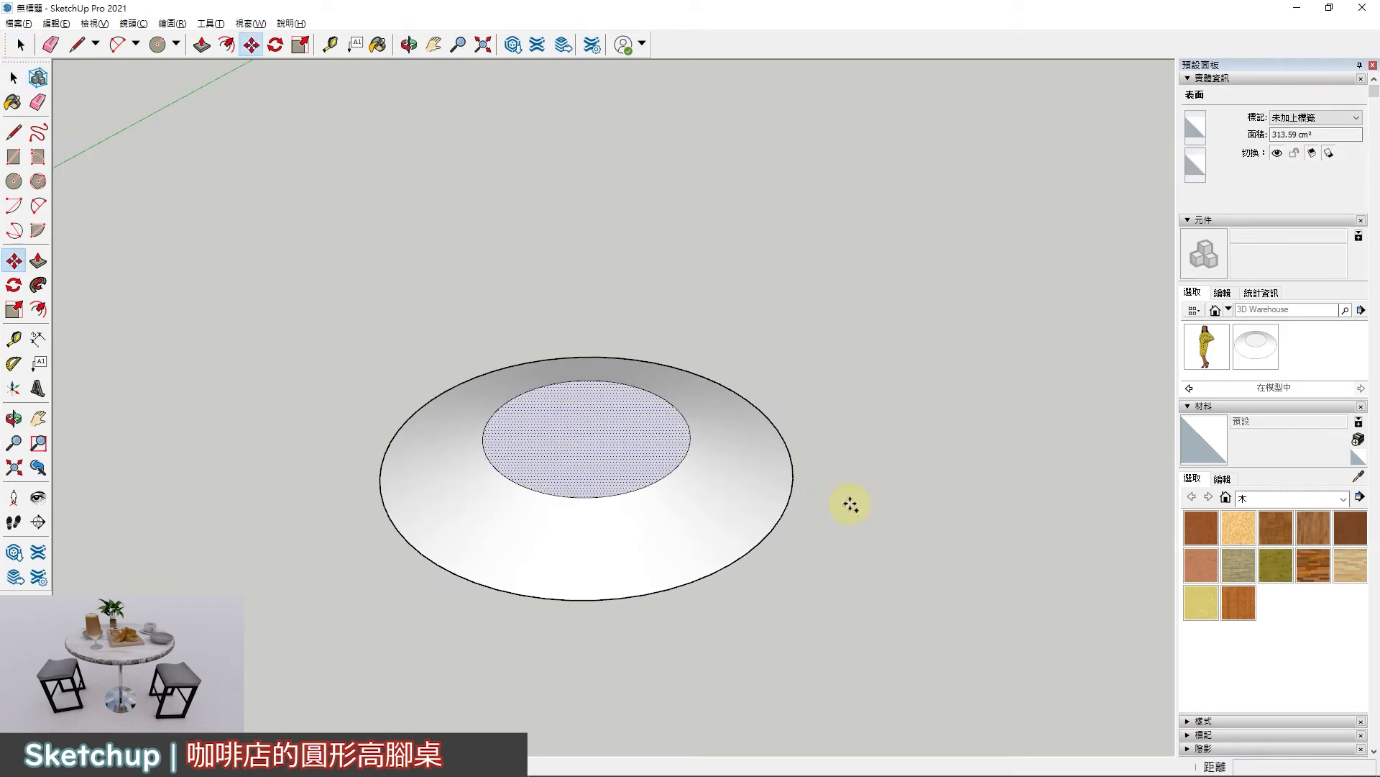
Step: Copy the inner top face upward, leaving the original in place
click(16, 257)
click(876, 486)
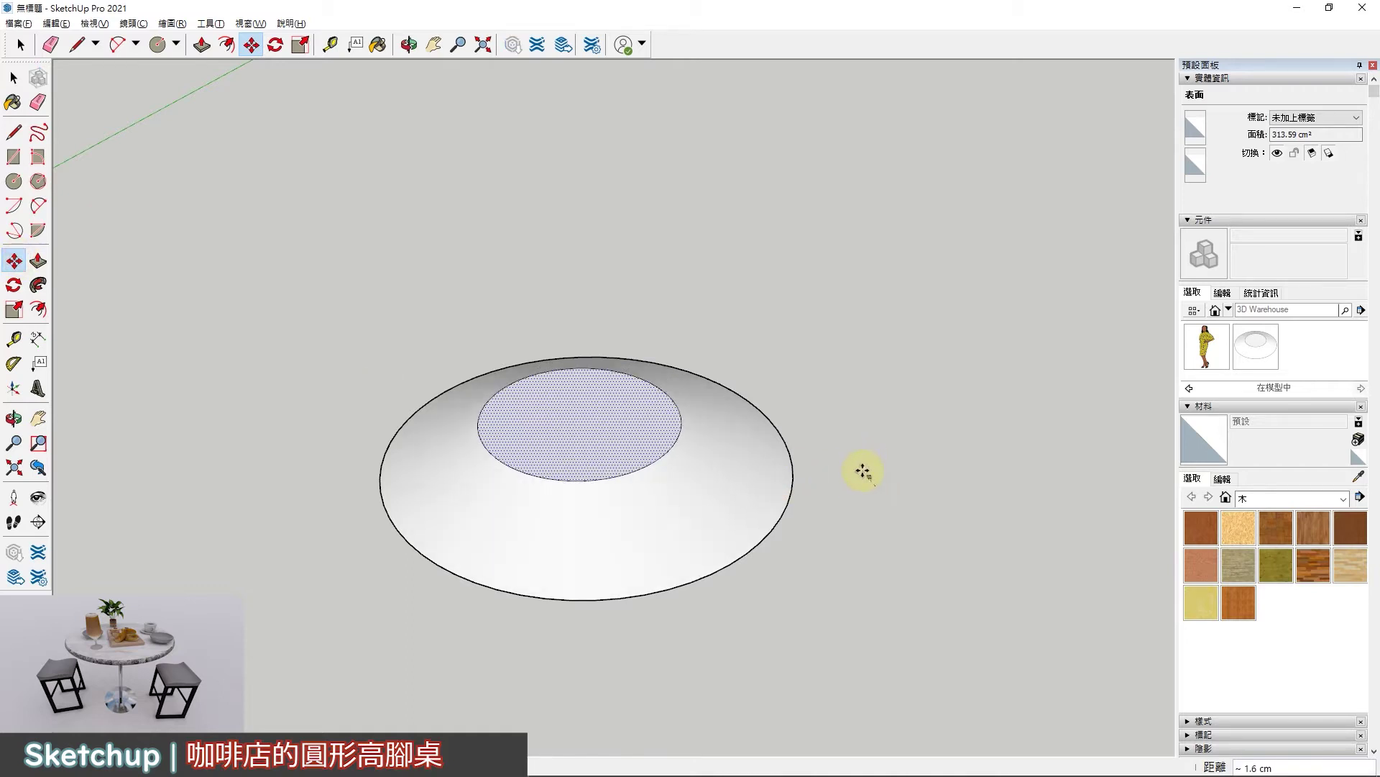
key(ctrl)
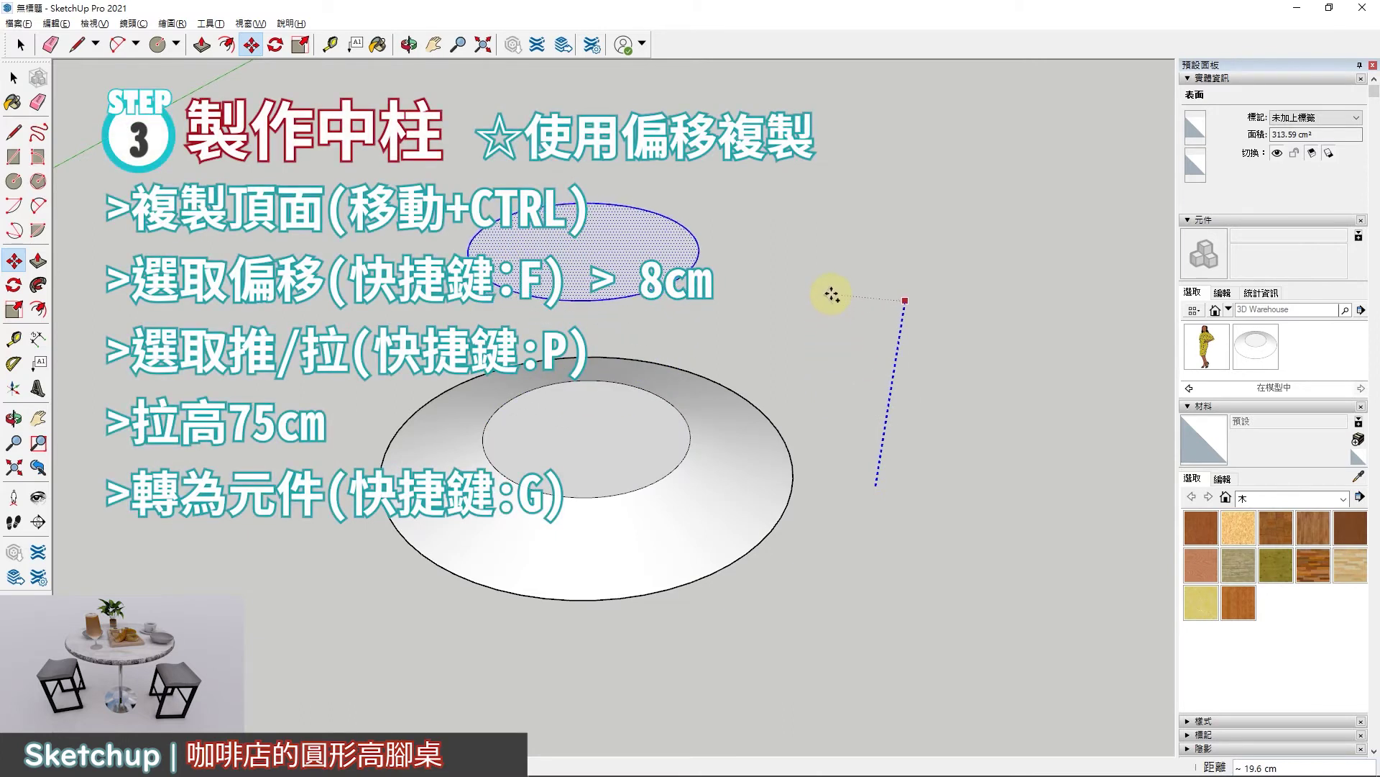
click(859, 379)
key(space)
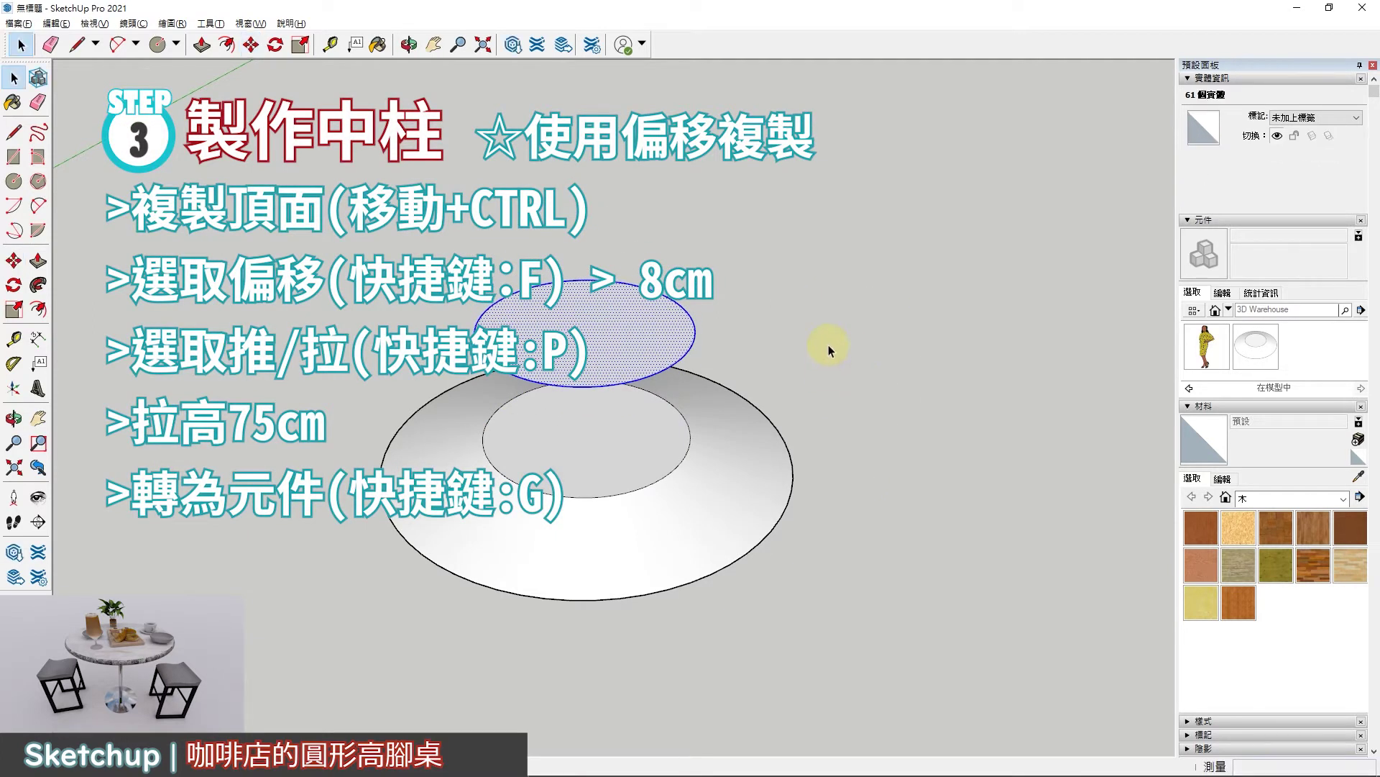
click(786, 535)
Step: Turn the whole bevelled base into a component
triple_click(647, 436)
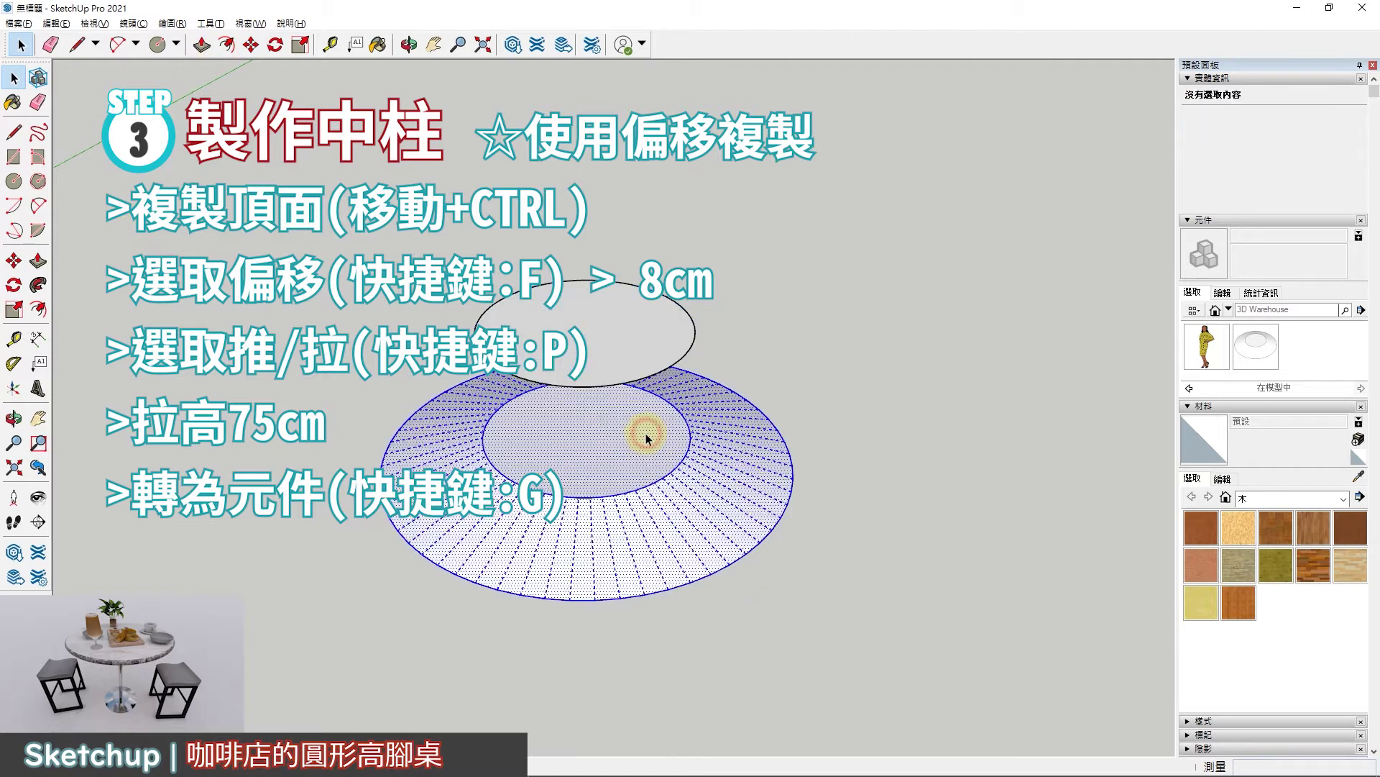
key(g)
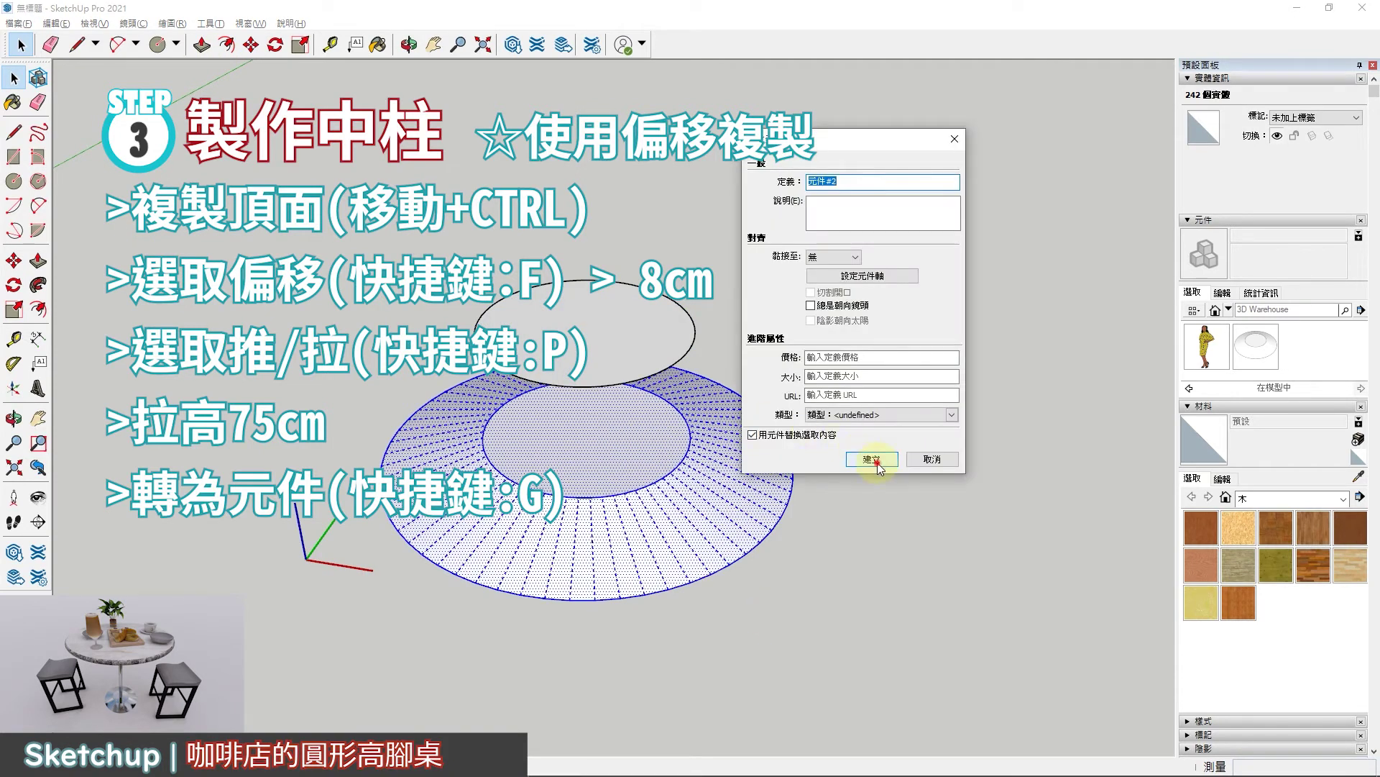
click(872, 460)
click(761, 319)
Step: Move the copied circle back down onto the base's inner top face
click(657, 311)
key(m)
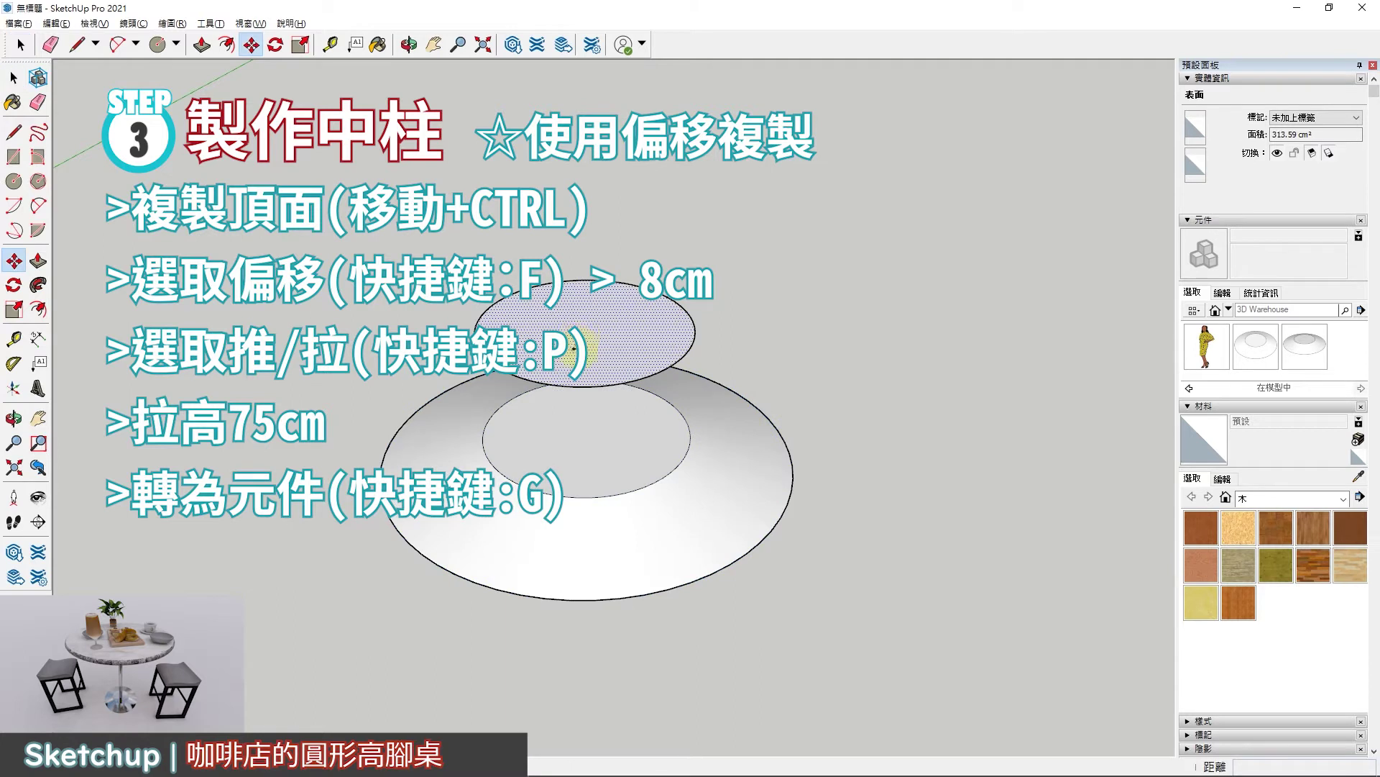
click(578, 388)
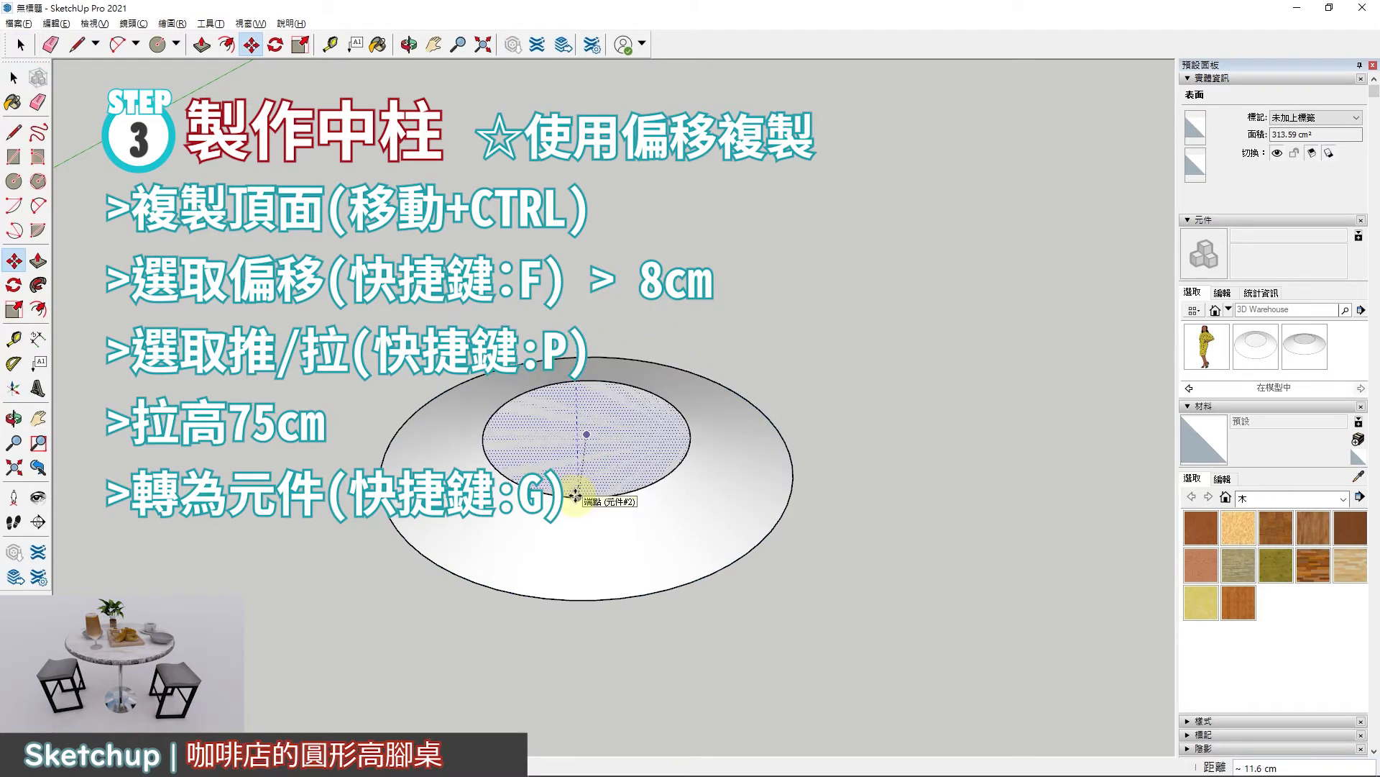
click(577, 495)
key(p)
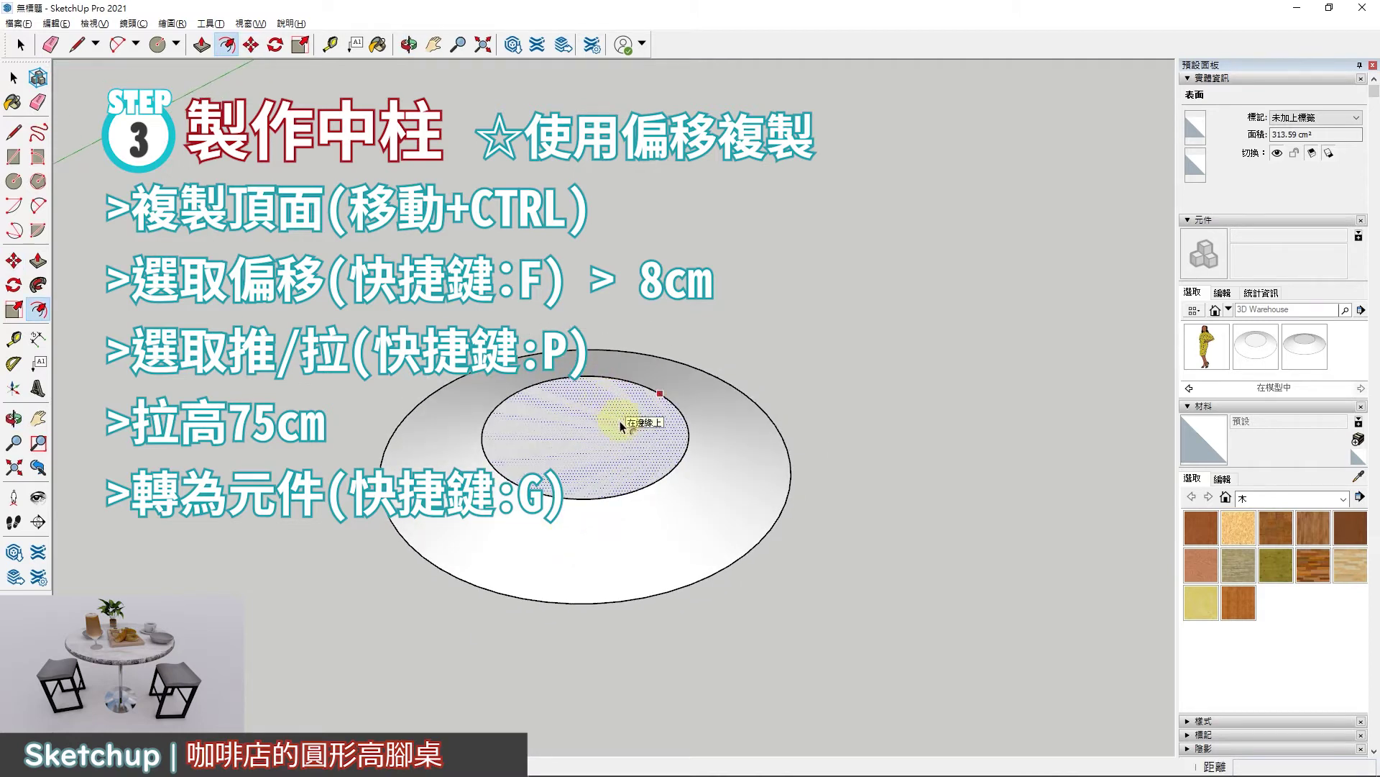
Step: Offset the raised top face inward by 8 cm to make a small circle
click(617, 381)
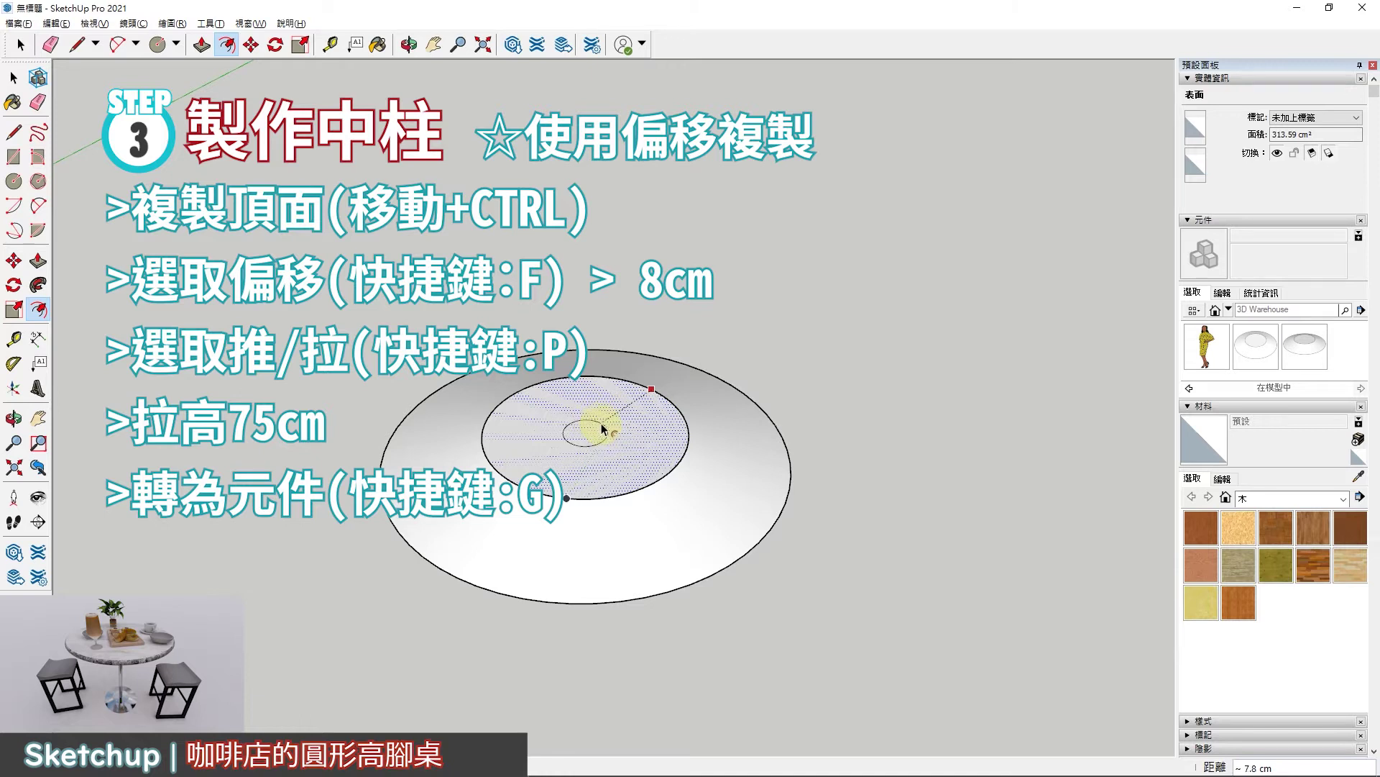
text(8)
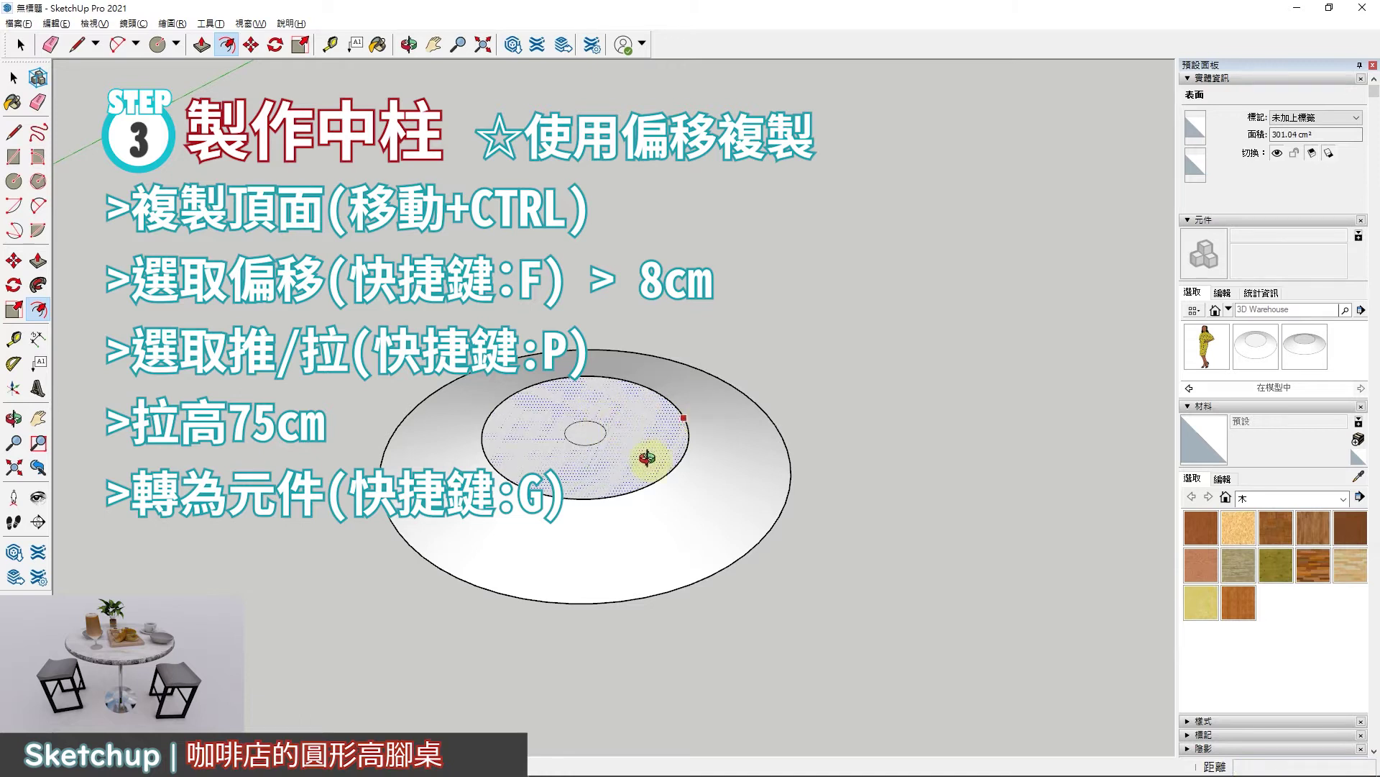
key(Return)
key(space)
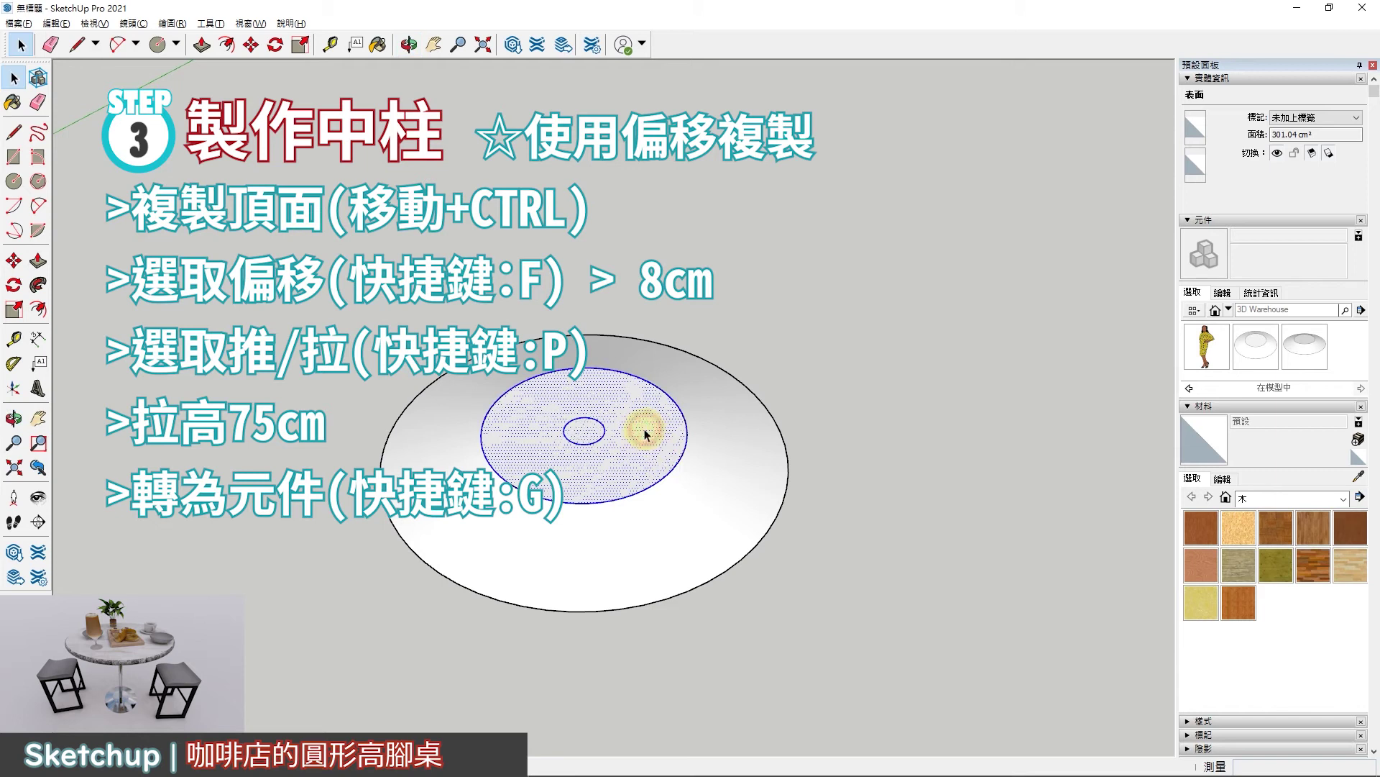
Step: Group the base as a component, then edit it and select the small circle
triple_click(584, 431)
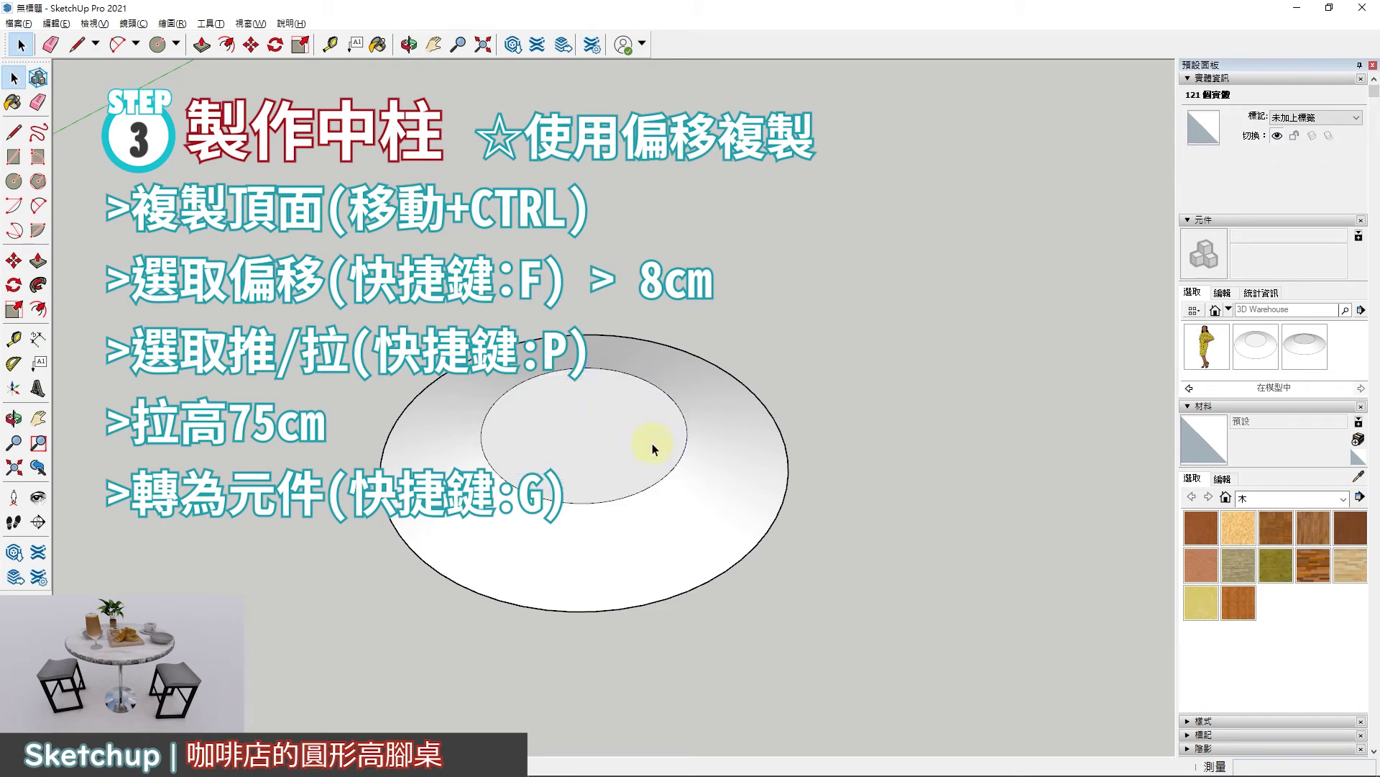
key(g)
double_click(591, 431)
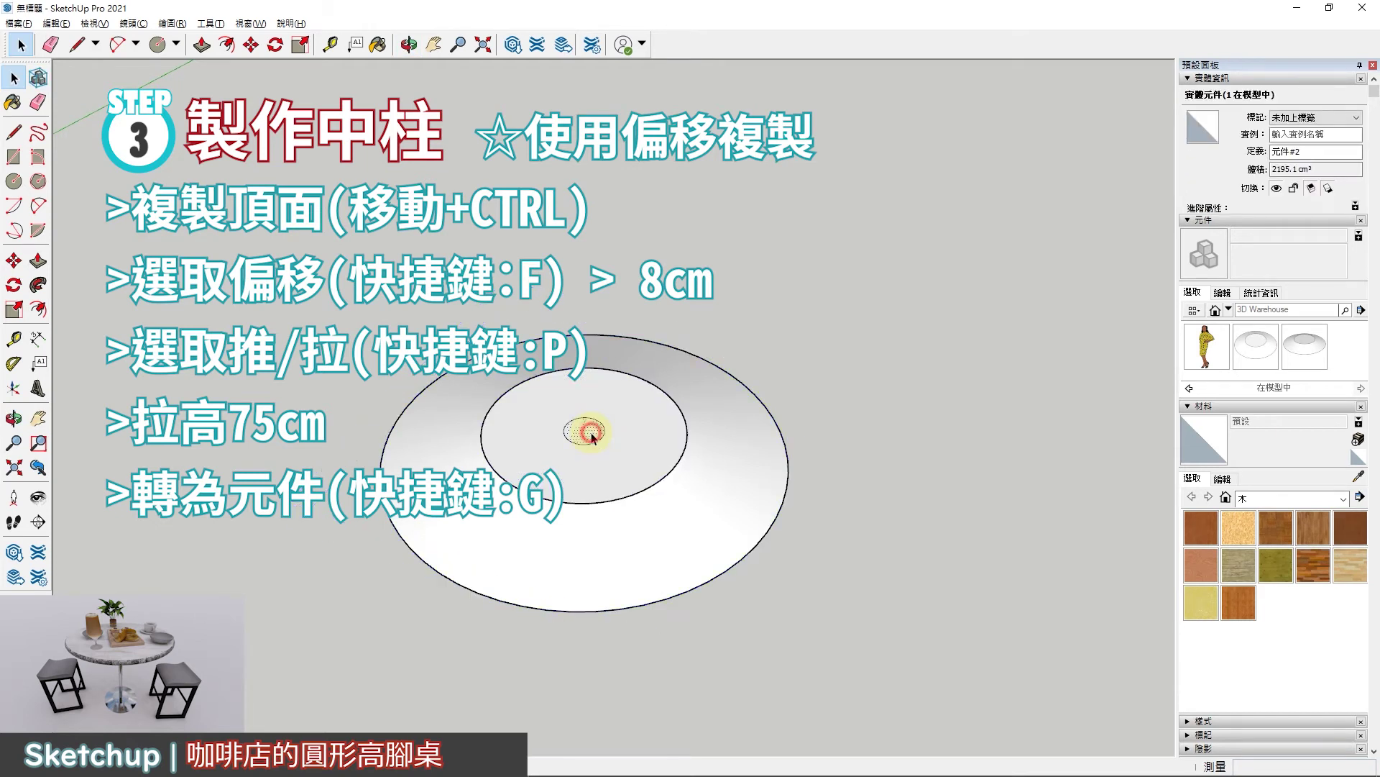
click(588, 432)
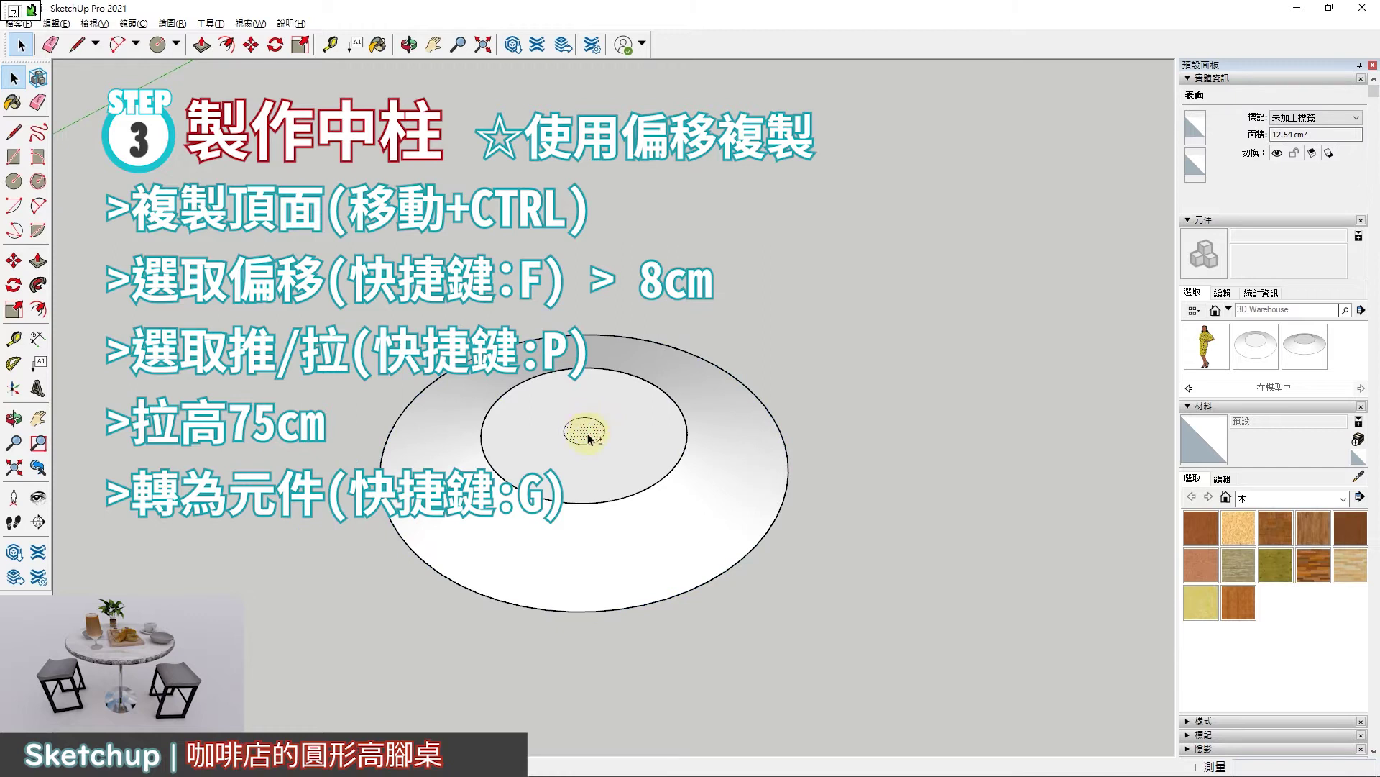
Step: Pull the small circle up 75 cm into the table pole
key(p)
click(585, 432)
text(75)
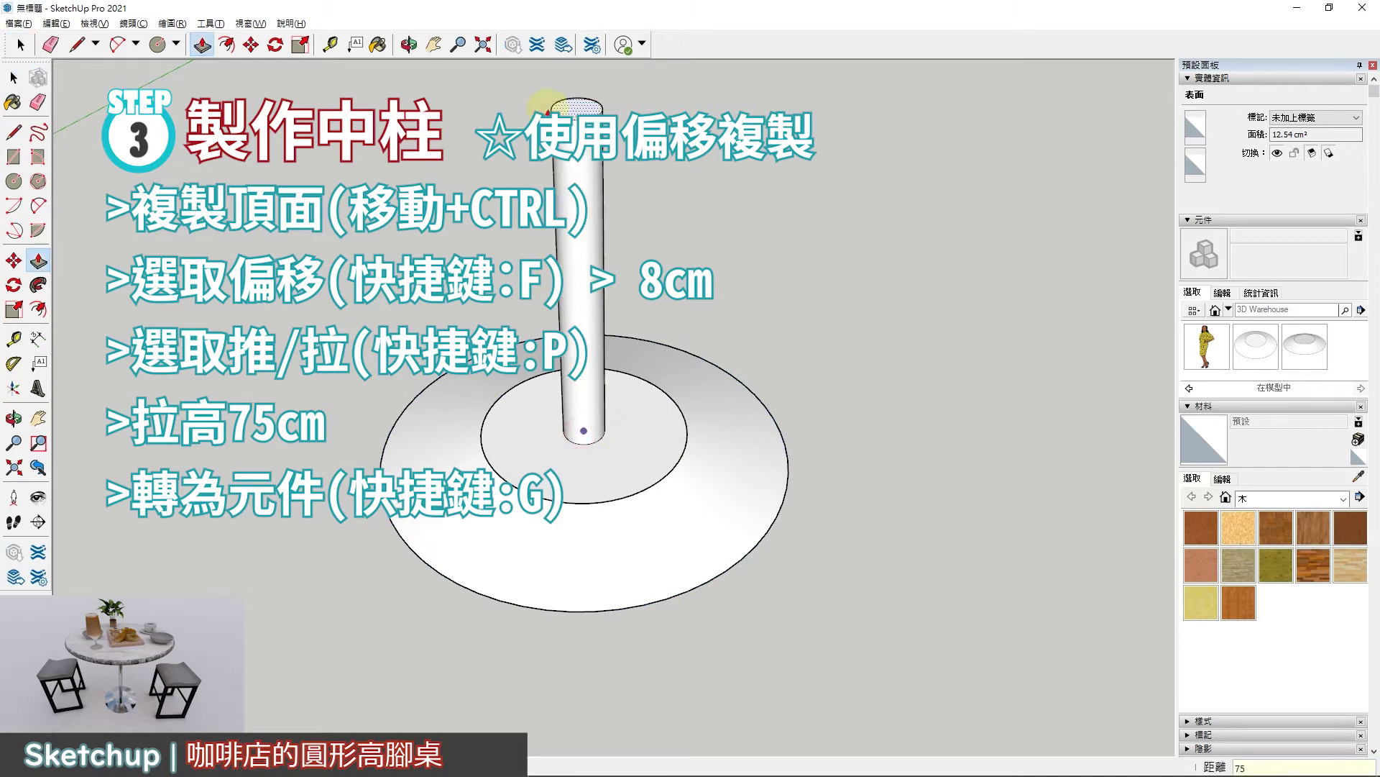
key(Return)
scroll(626, 273, down, 3)
scroll(612, 302, down, 2)
key(o)
scroll(611, 346, up, 3)
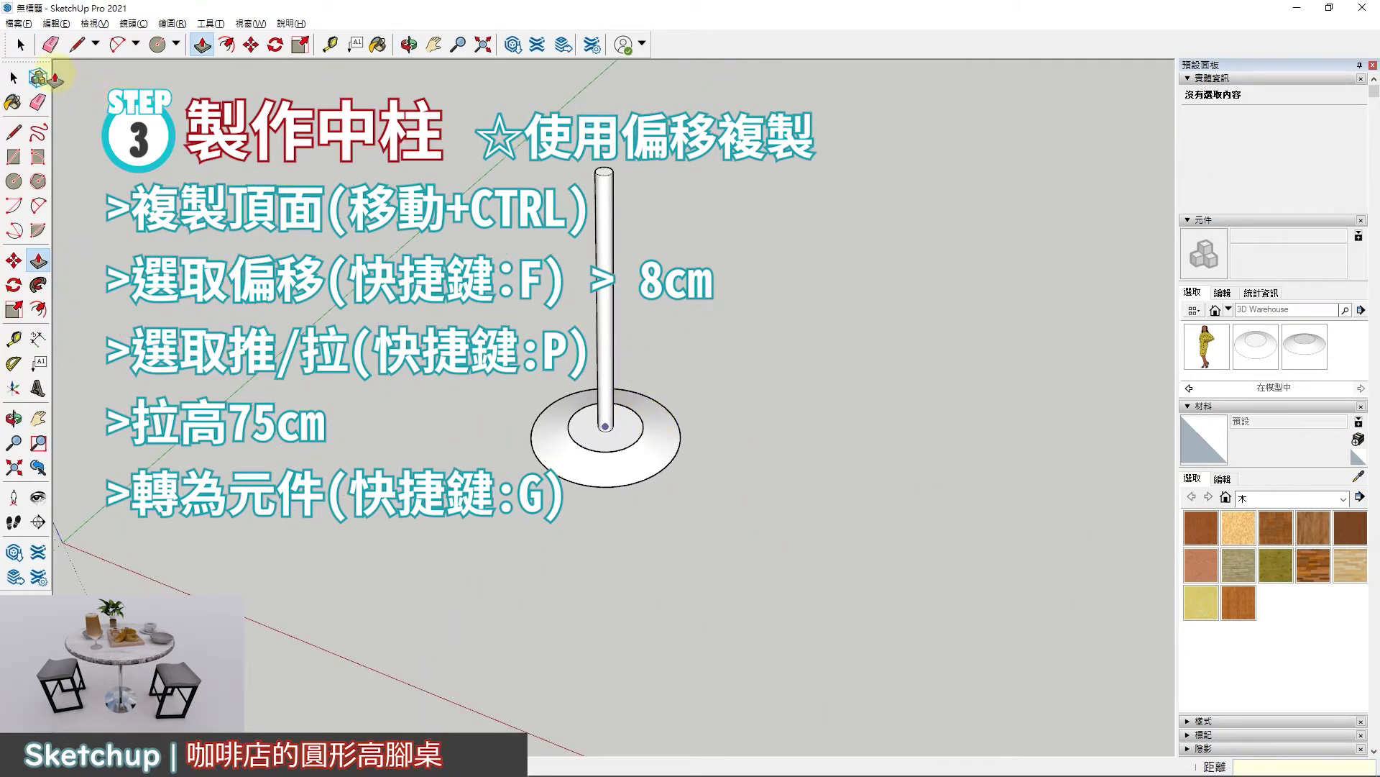
Step: Make the pole alone, without the base circle, into its own component
click(13, 77)
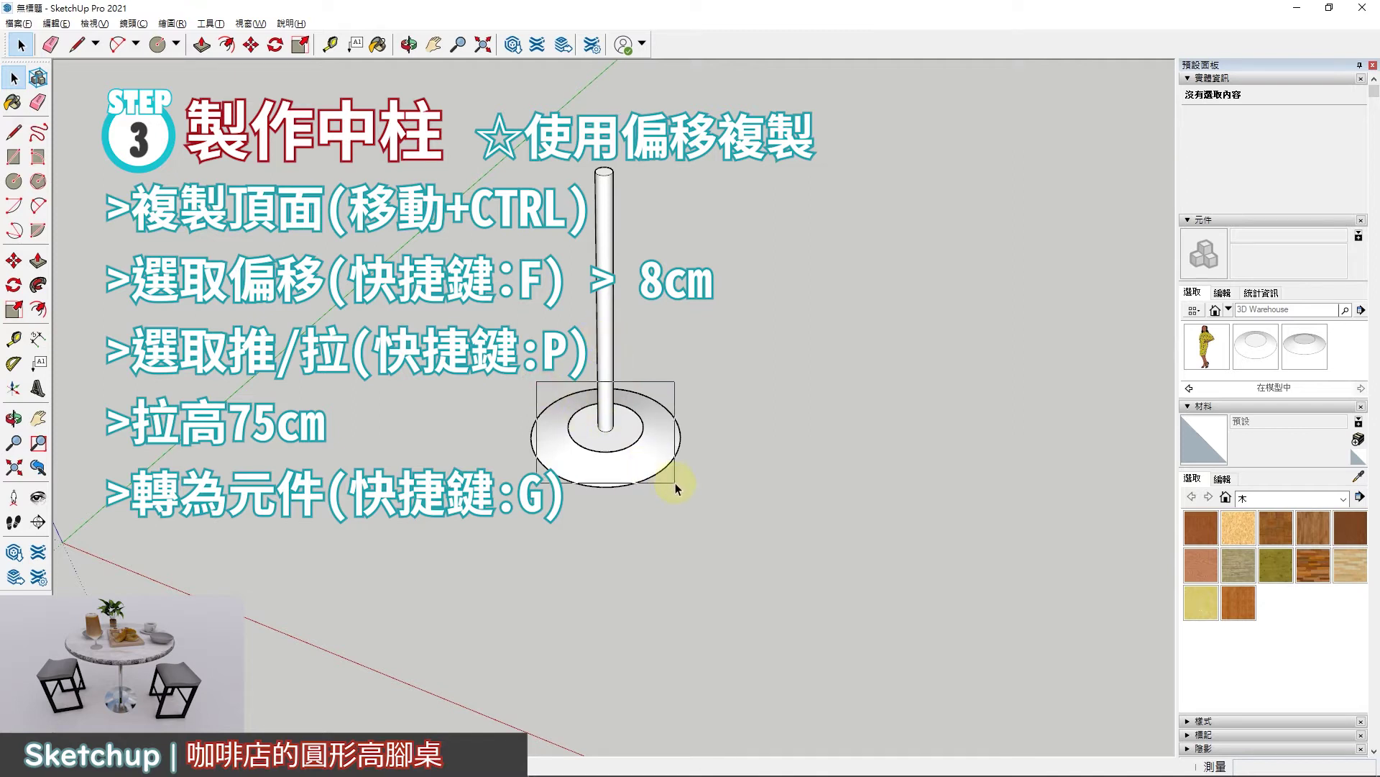
triple_click(606, 301)
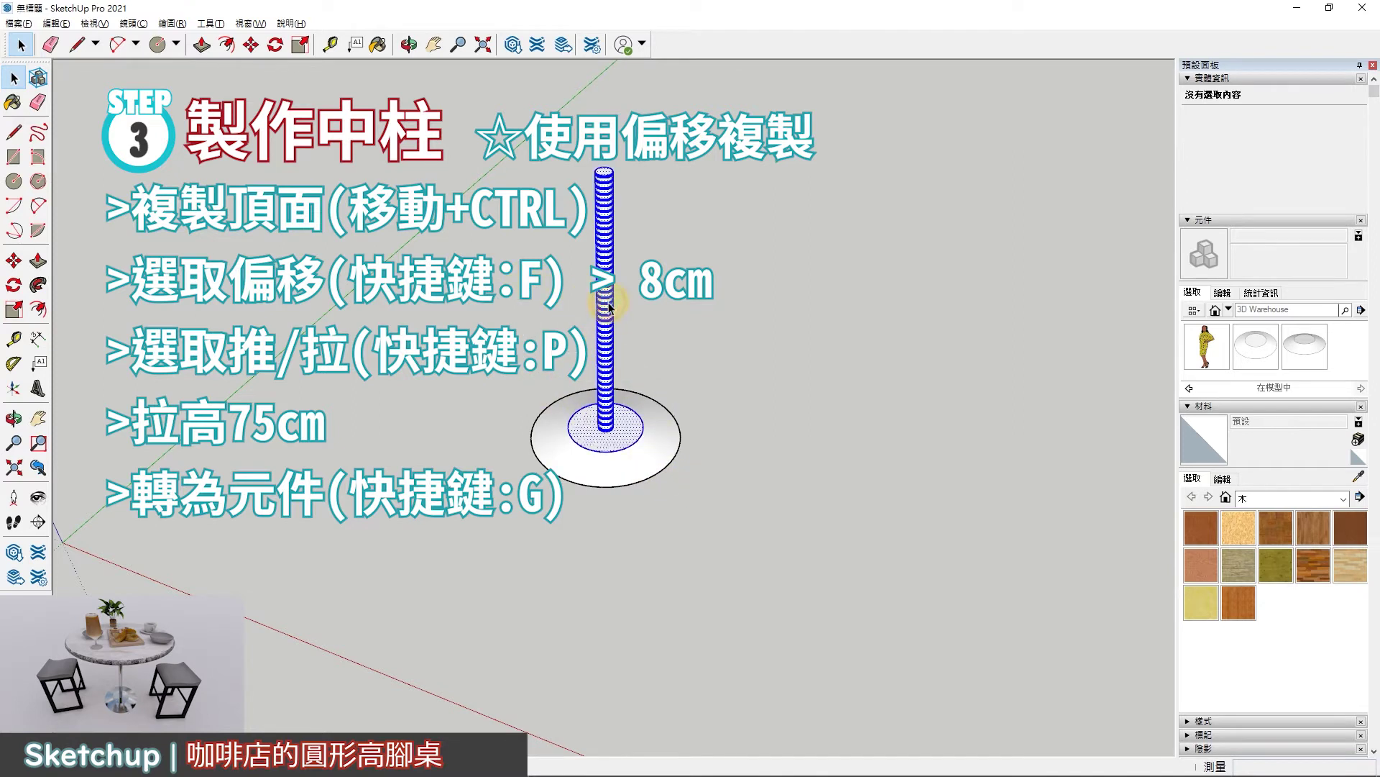
click(568, 484)
click(616, 423)
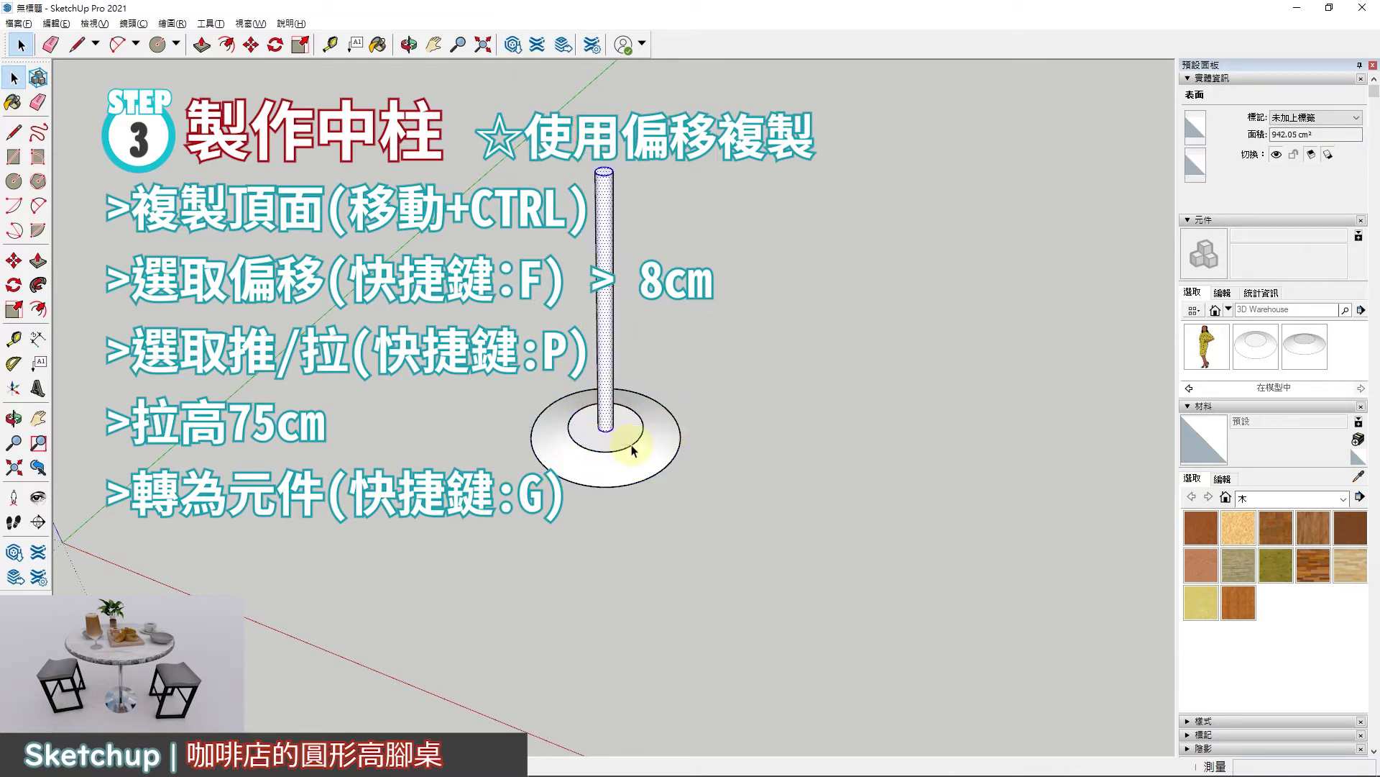
key(g)
key(Return)
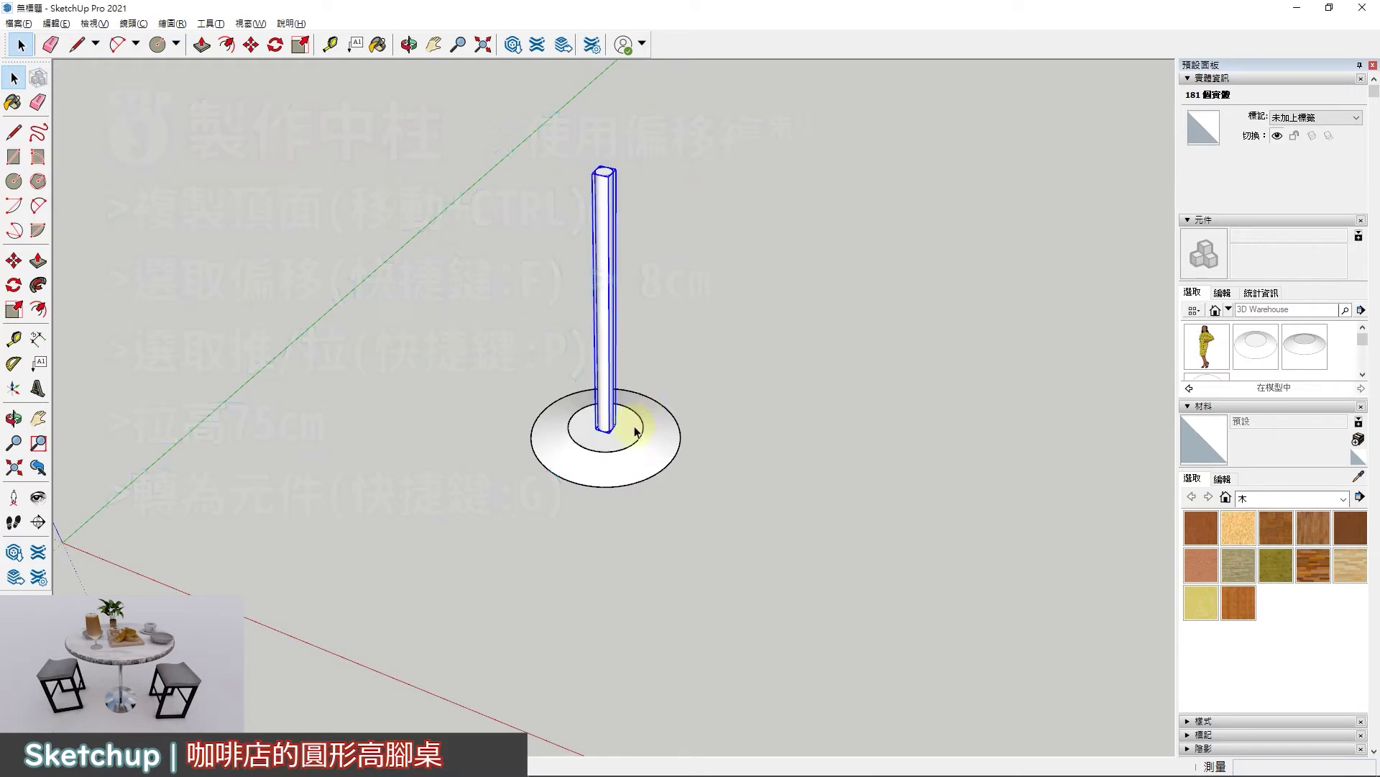
Step: Select the pole component and orbit to a close view of its top
mouse_move(530, 370)
mouse_down()
mouse_move(616, 524)
mouse_move(687, 517)
mouse_up()
drag(543, 368, 652, 509)
click(652, 509)
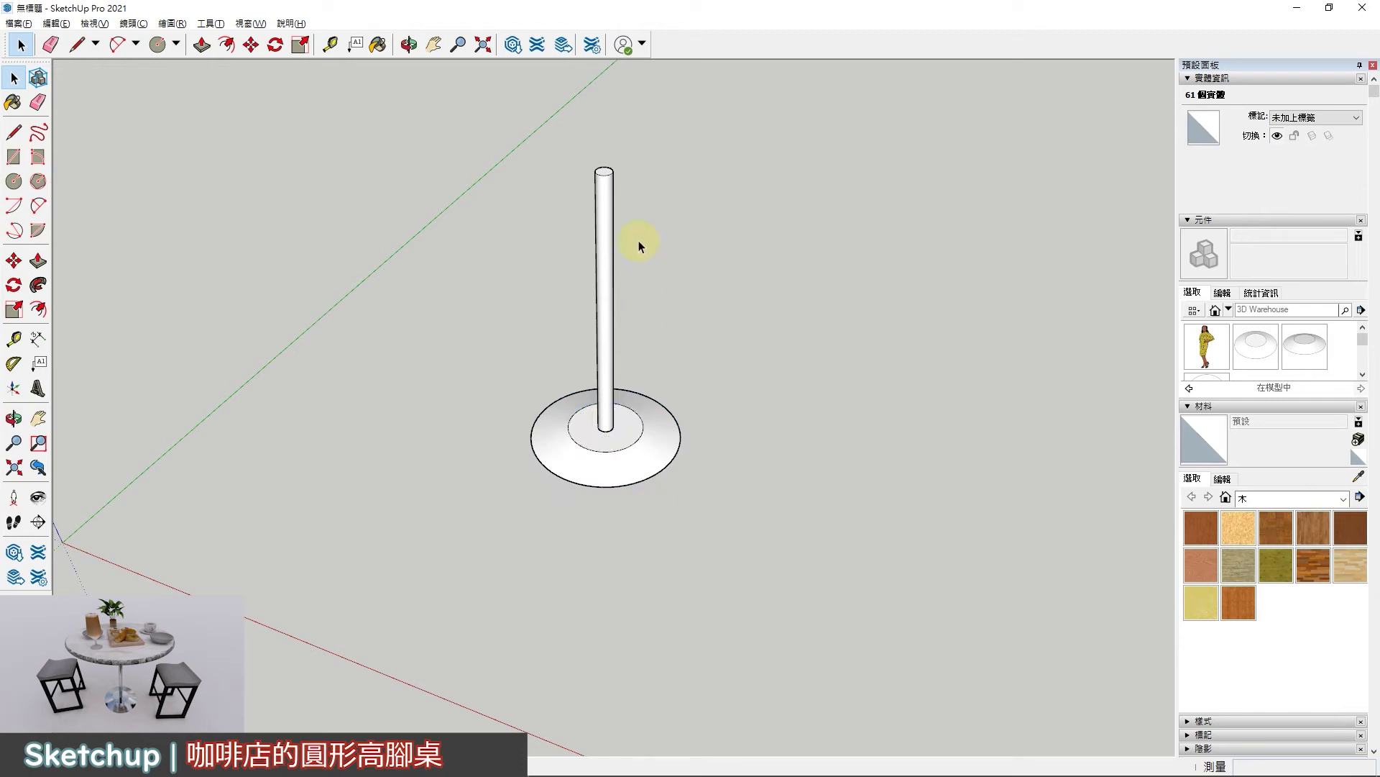
click(606, 256)
scroll(569, 273, down, 2)
scroll(597, 187, up, 1)
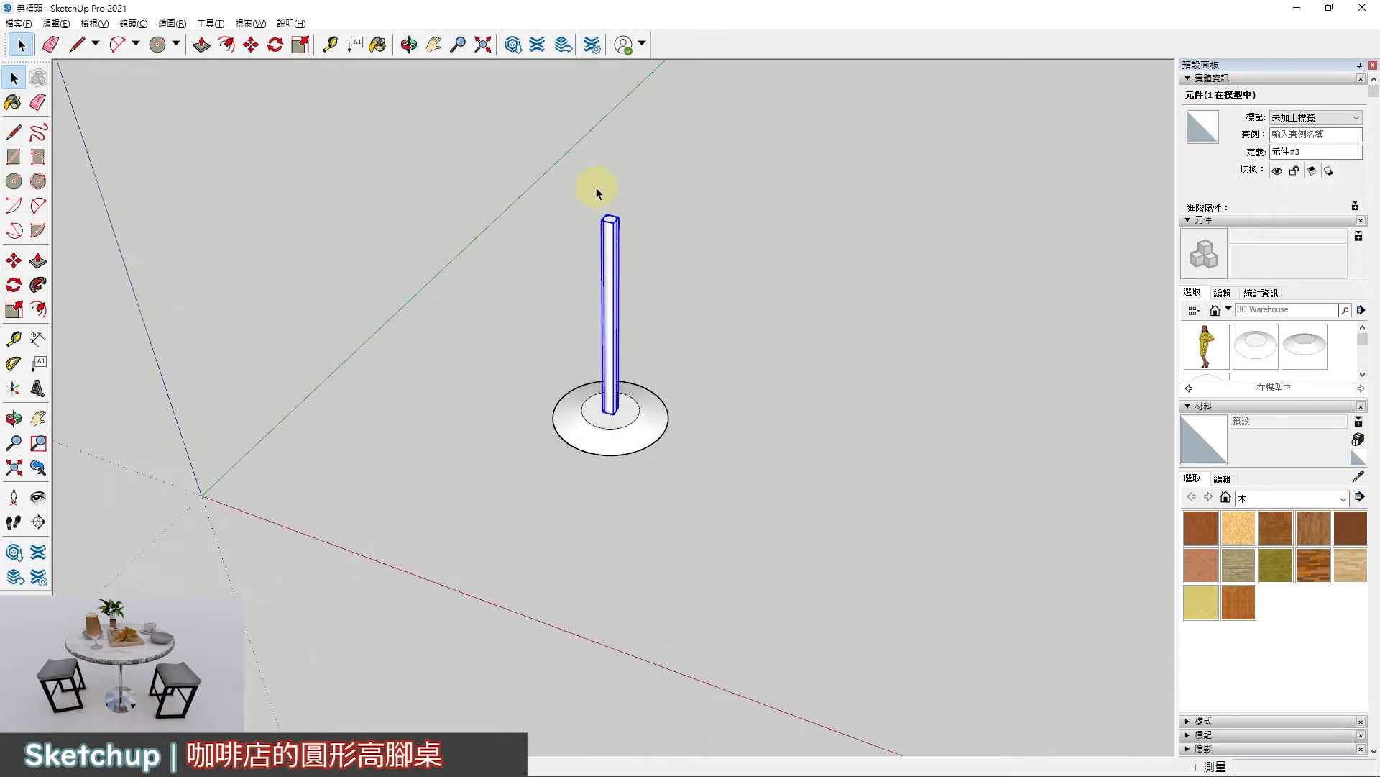
scroll(597, 187, up, 1)
middle_drag(618, 213, 630, 283)
scroll(606, 217, up, 3)
middle_drag(606, 217, 643, 381)
key(c)
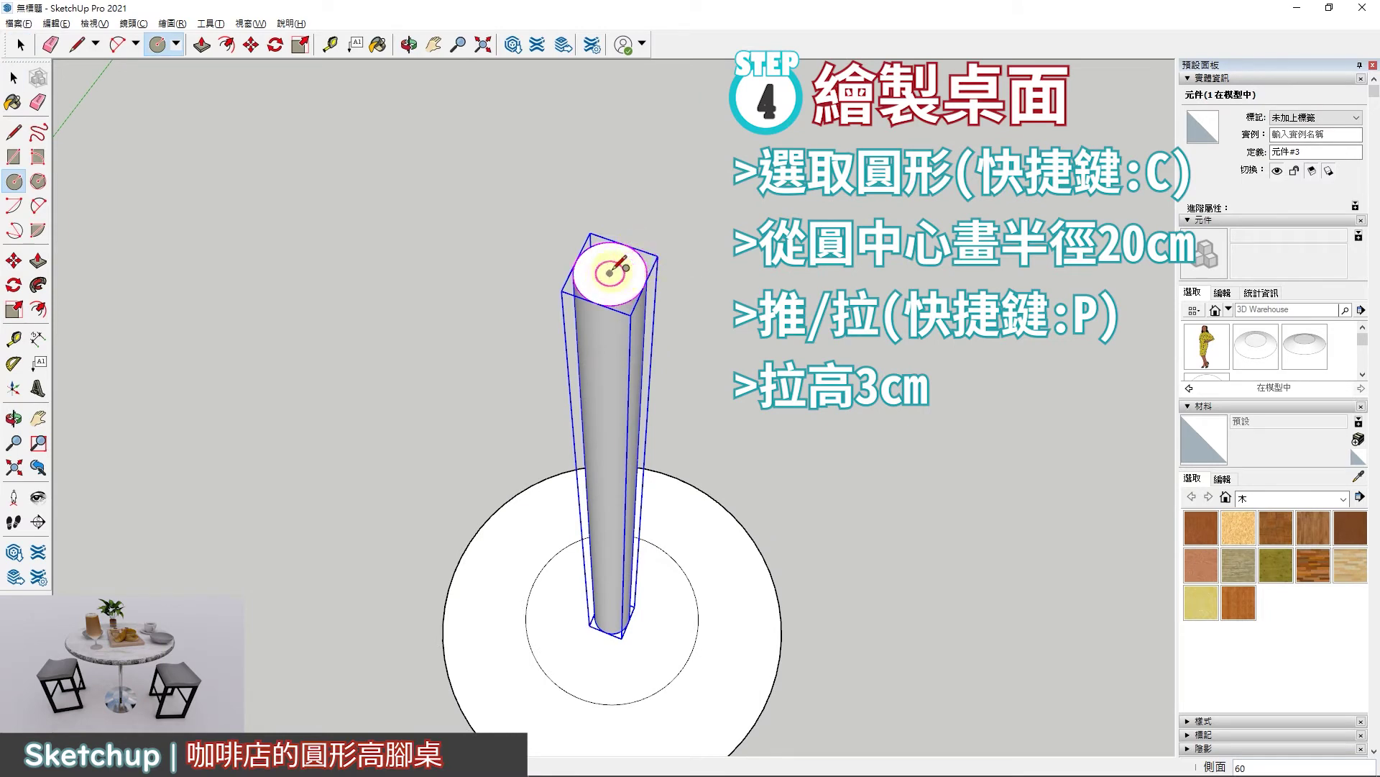
Step: Draw the tabletop circle centred on the top of the pole
click(610, 272)
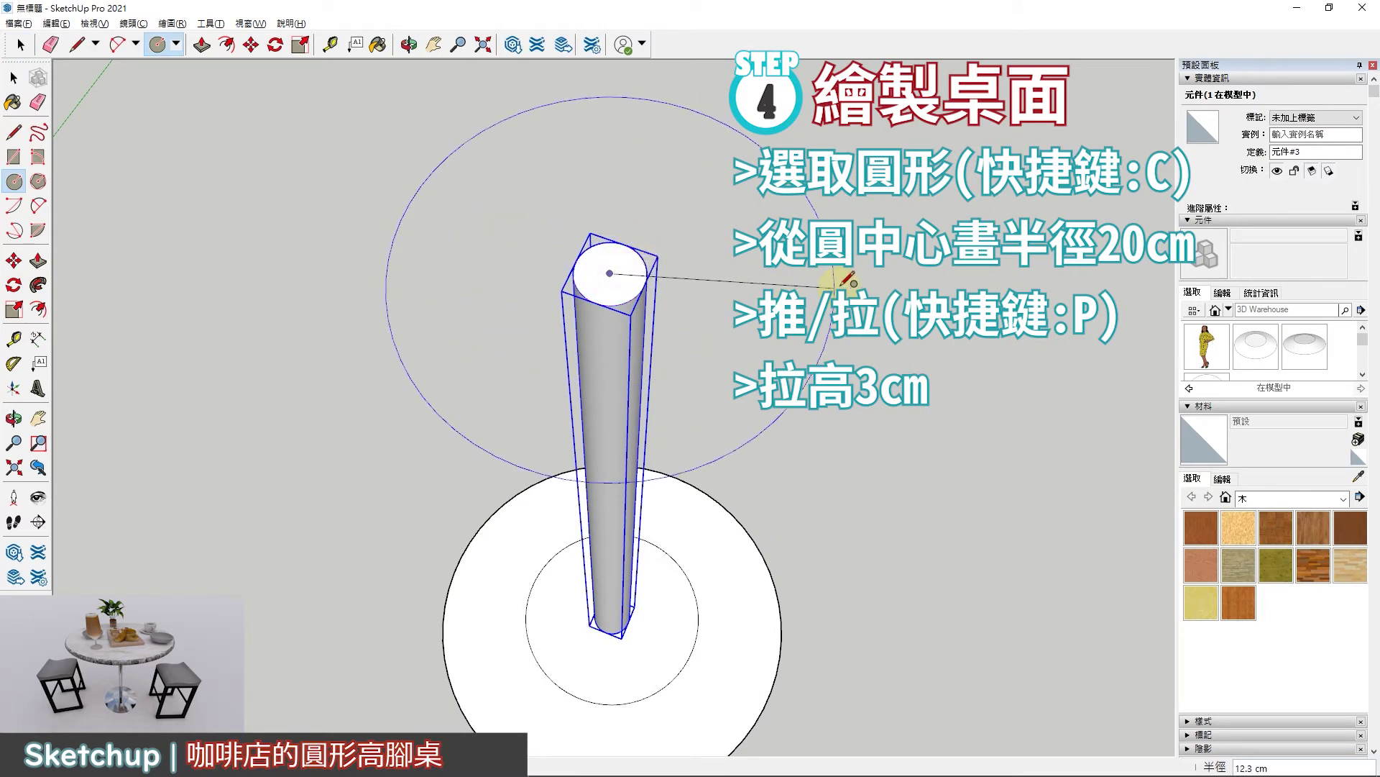
scroll(855, 284, down, 2)
scroll(855, 284, down, 2)
scroll(863, 291, down, 1)
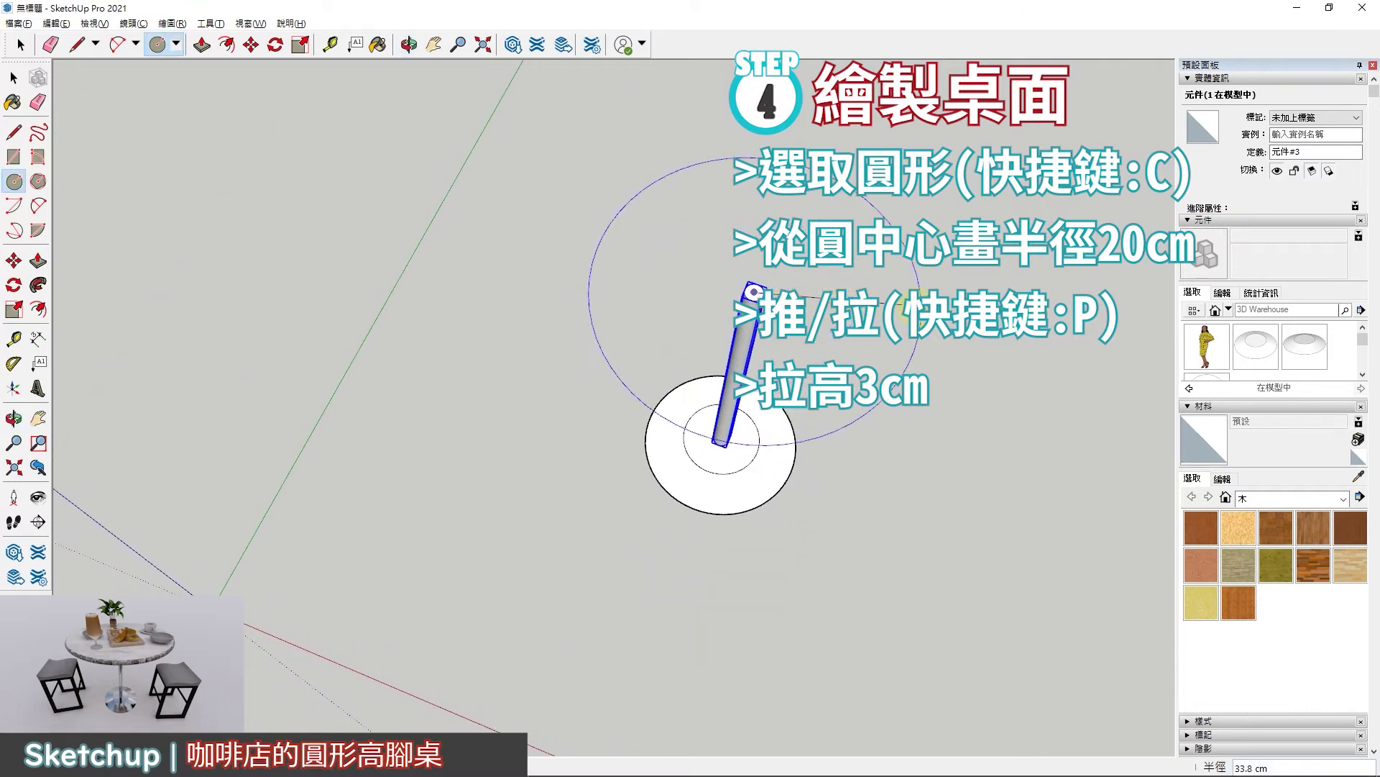
key(Return)
mouse_move(749, 299)
middle_down()
mouse_move(703, 136)
mouse_move(668, 302)
middle_up()
scroll(669, 302, up, 3)
key(c)
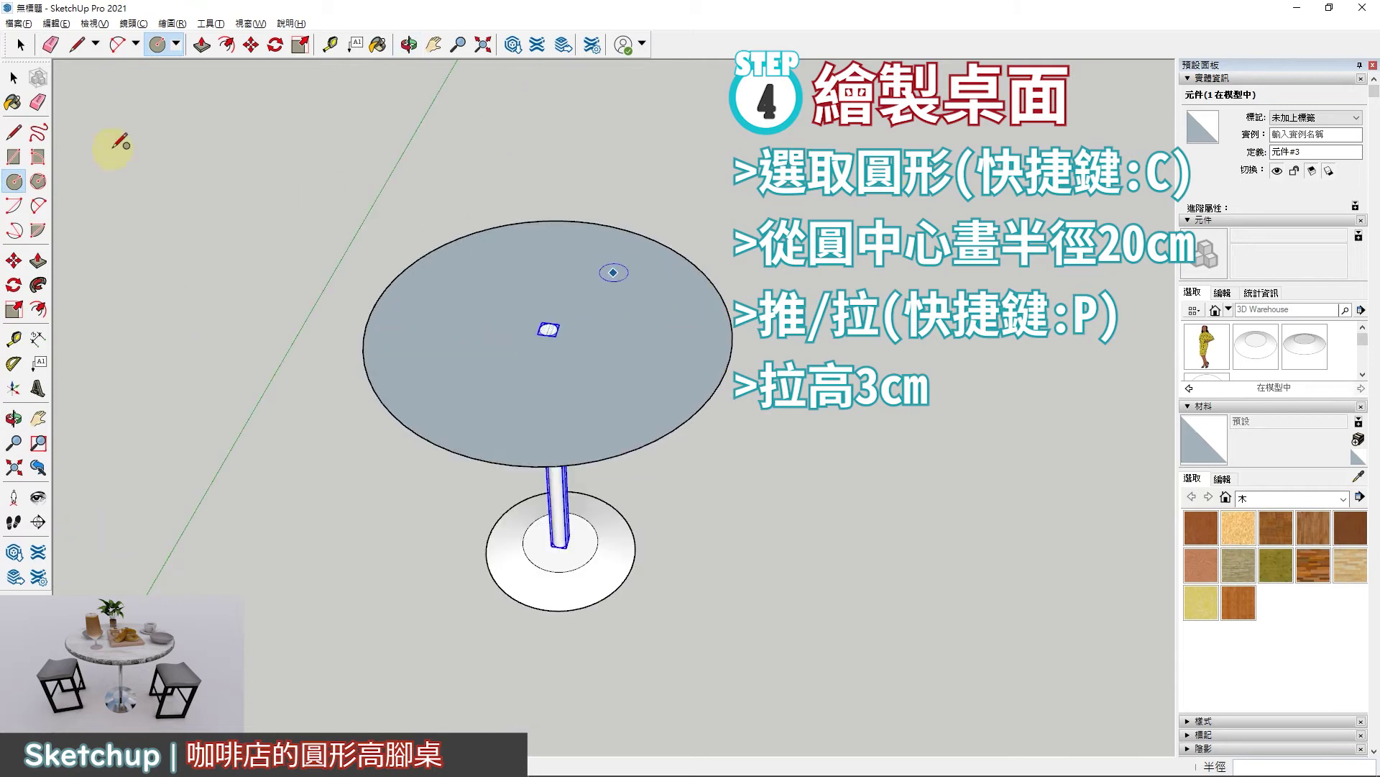
Step: Push the tabletop circle up into a 3 cm thick slab
click(37, 262)
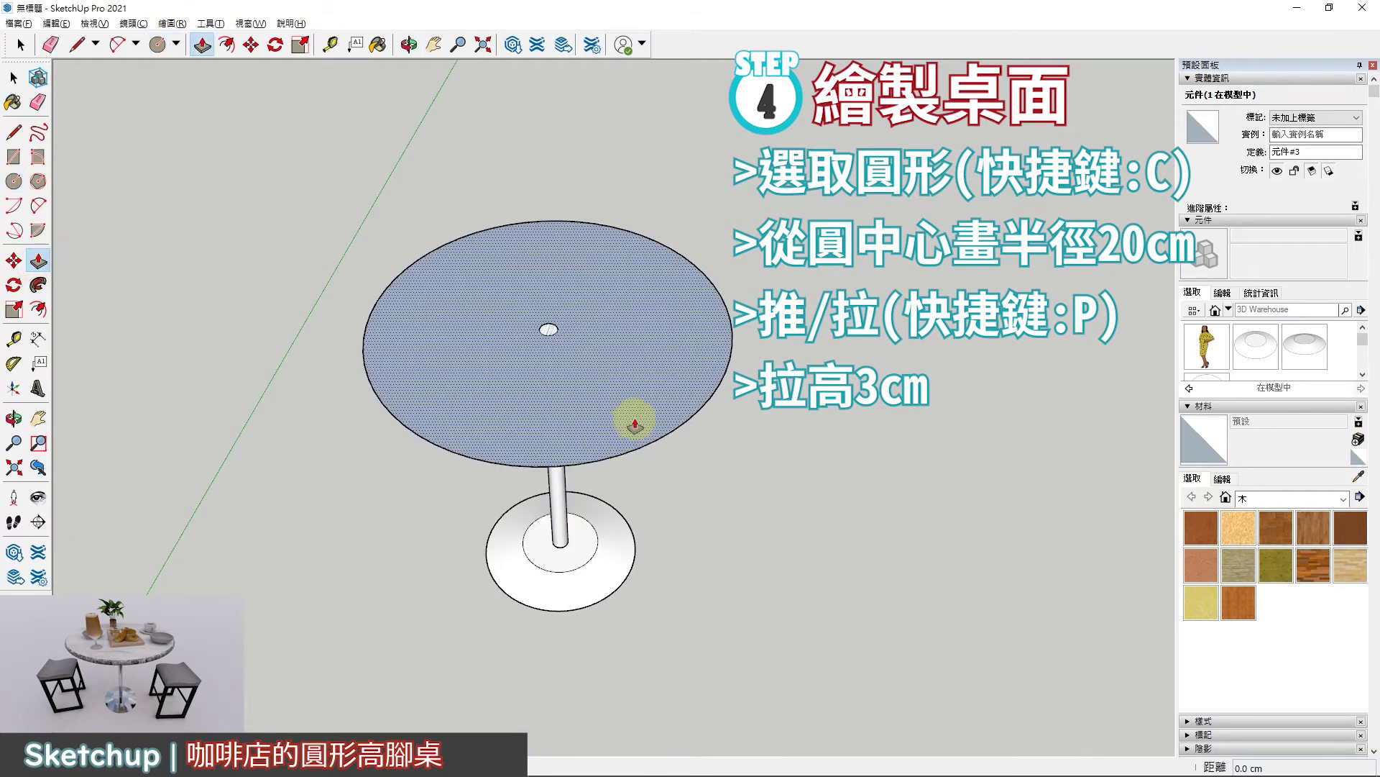
click(631, 386)
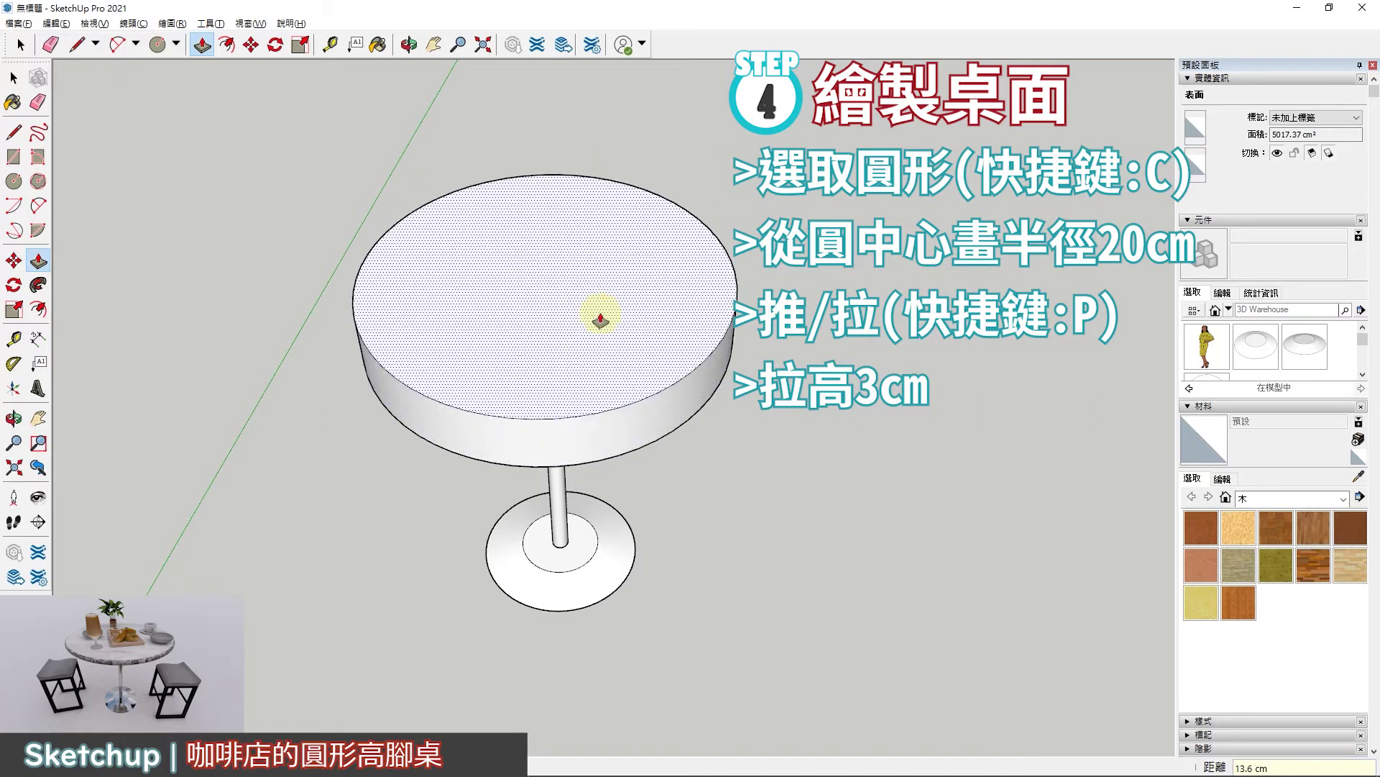
click(515, 301)
key(Return)
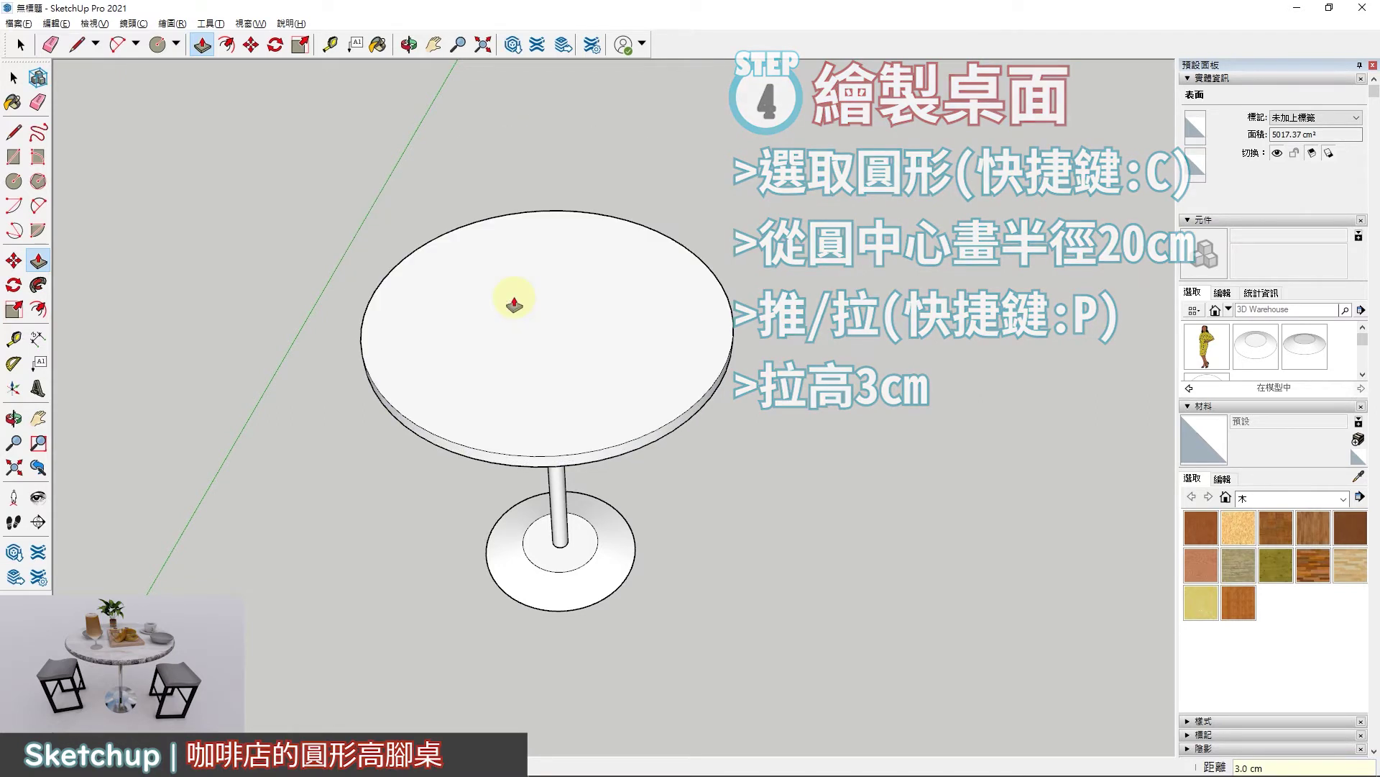
scroll(478, 374, up, 3)
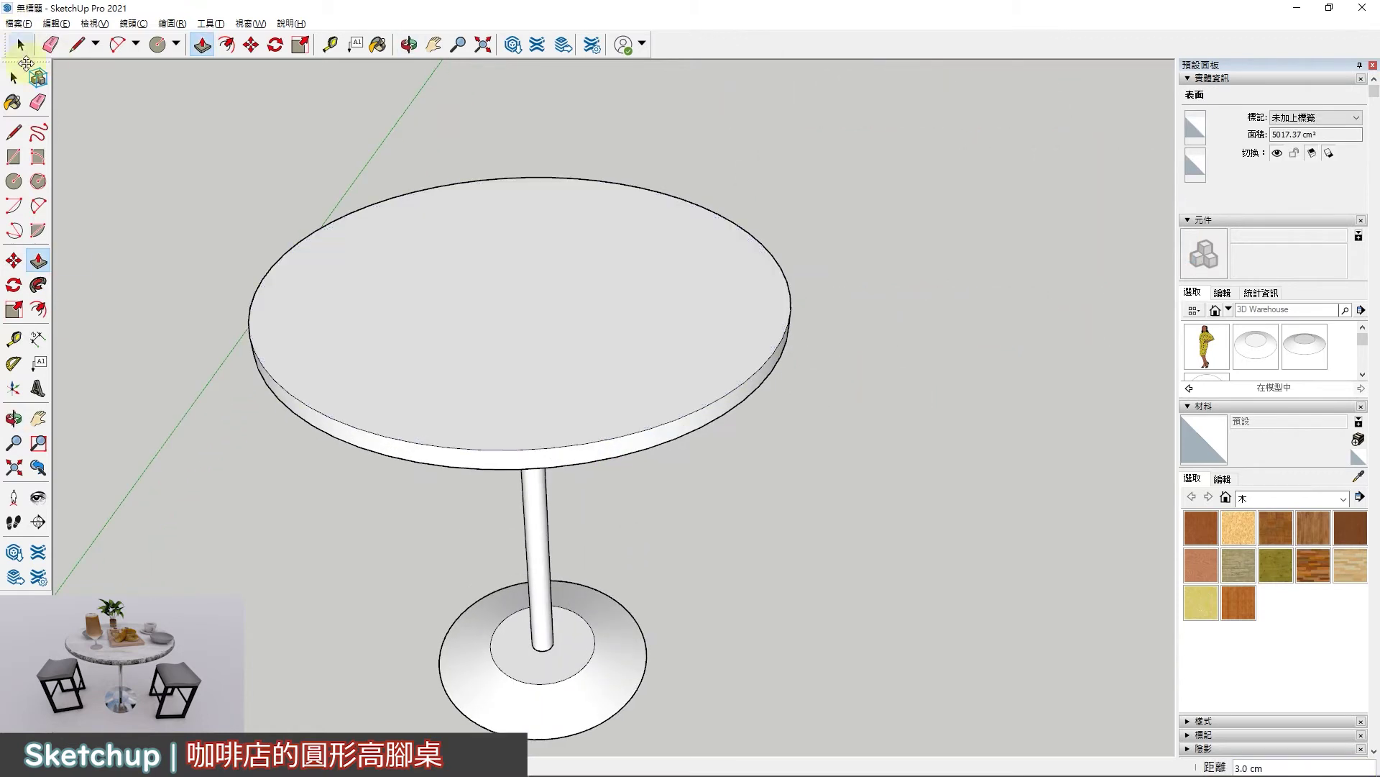
Step: Clear the selection and select the tabletop's side face
click(14, 77)
click(194, 144)
scroll(703, 442, up, 3)
scroll(703, 441, down, 3)
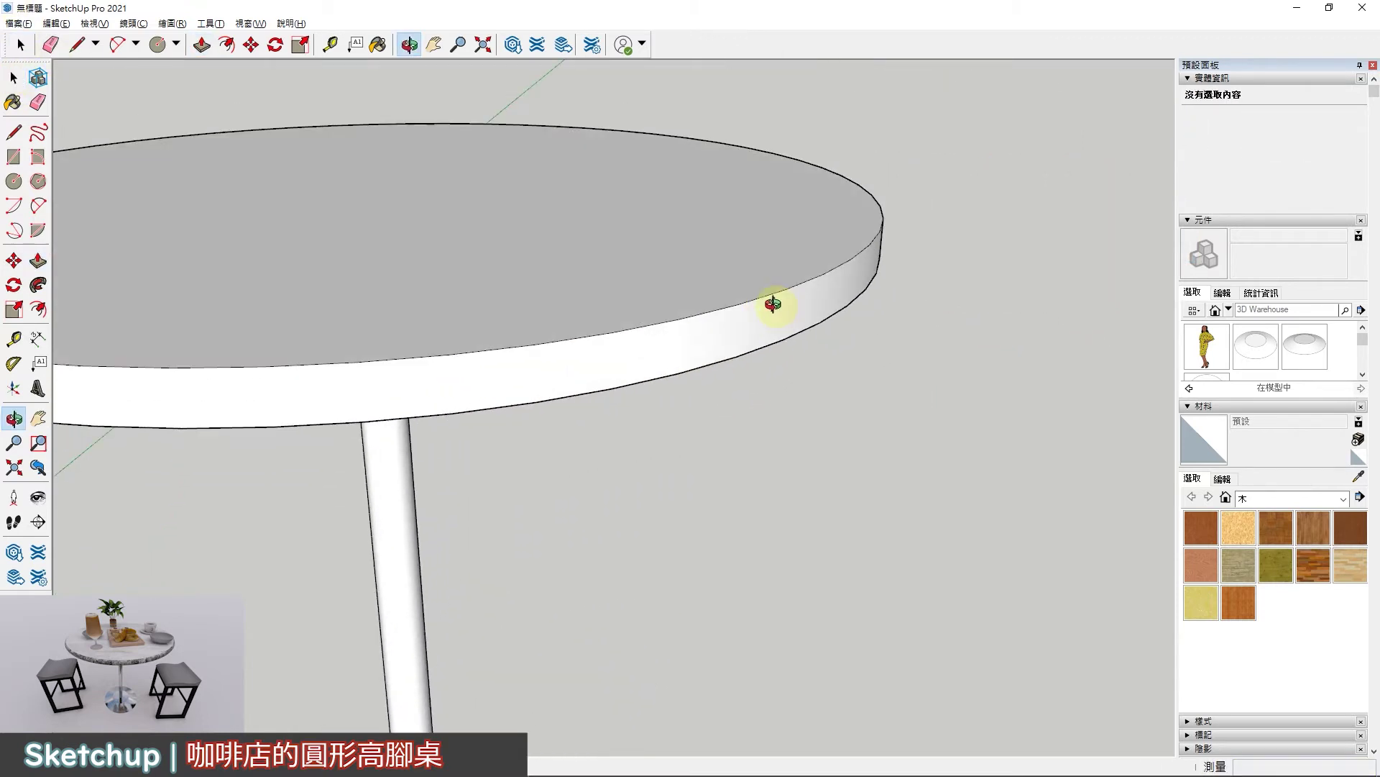
scroll(927, 403, up, 3)
click(707, 389)
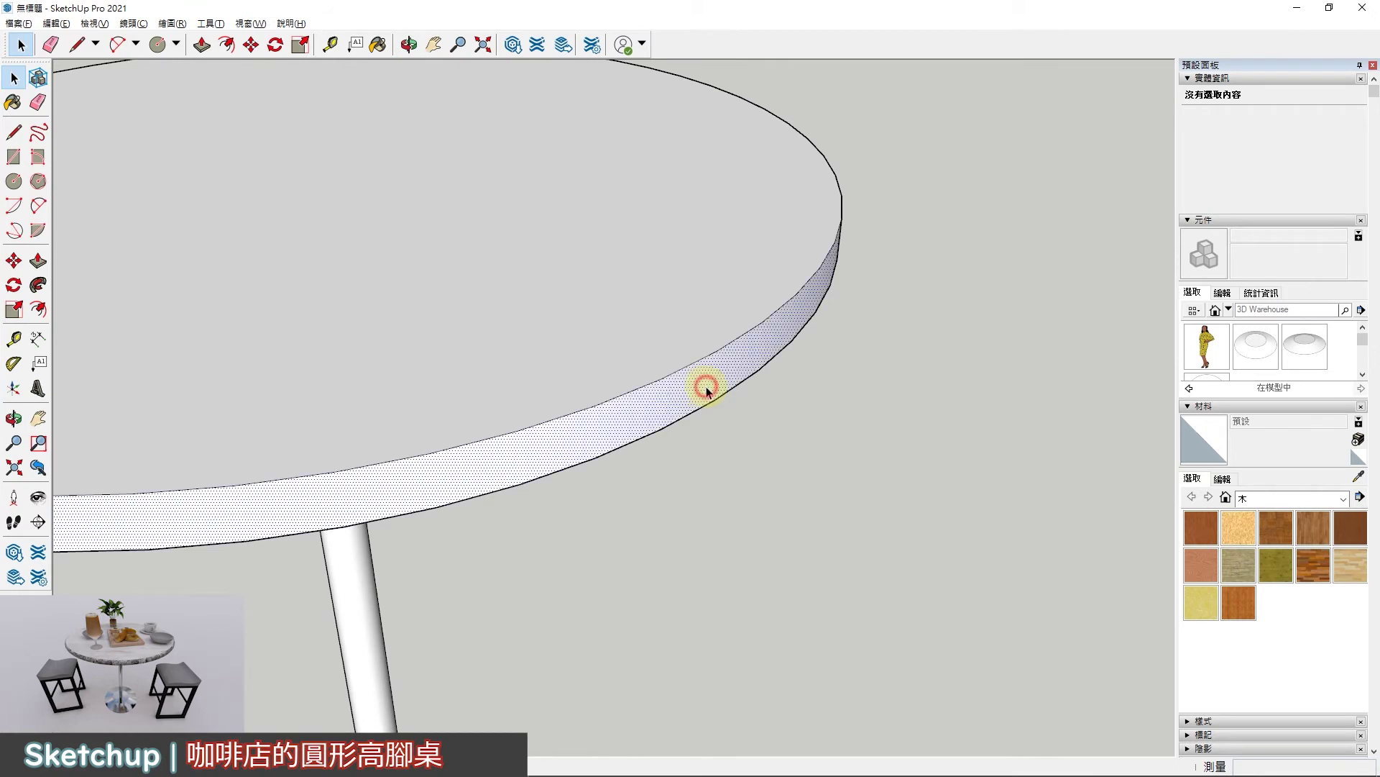
Step: Start an arc between the rim's top and bottom edges, viewing the pedestal underneath
click(38, 206)
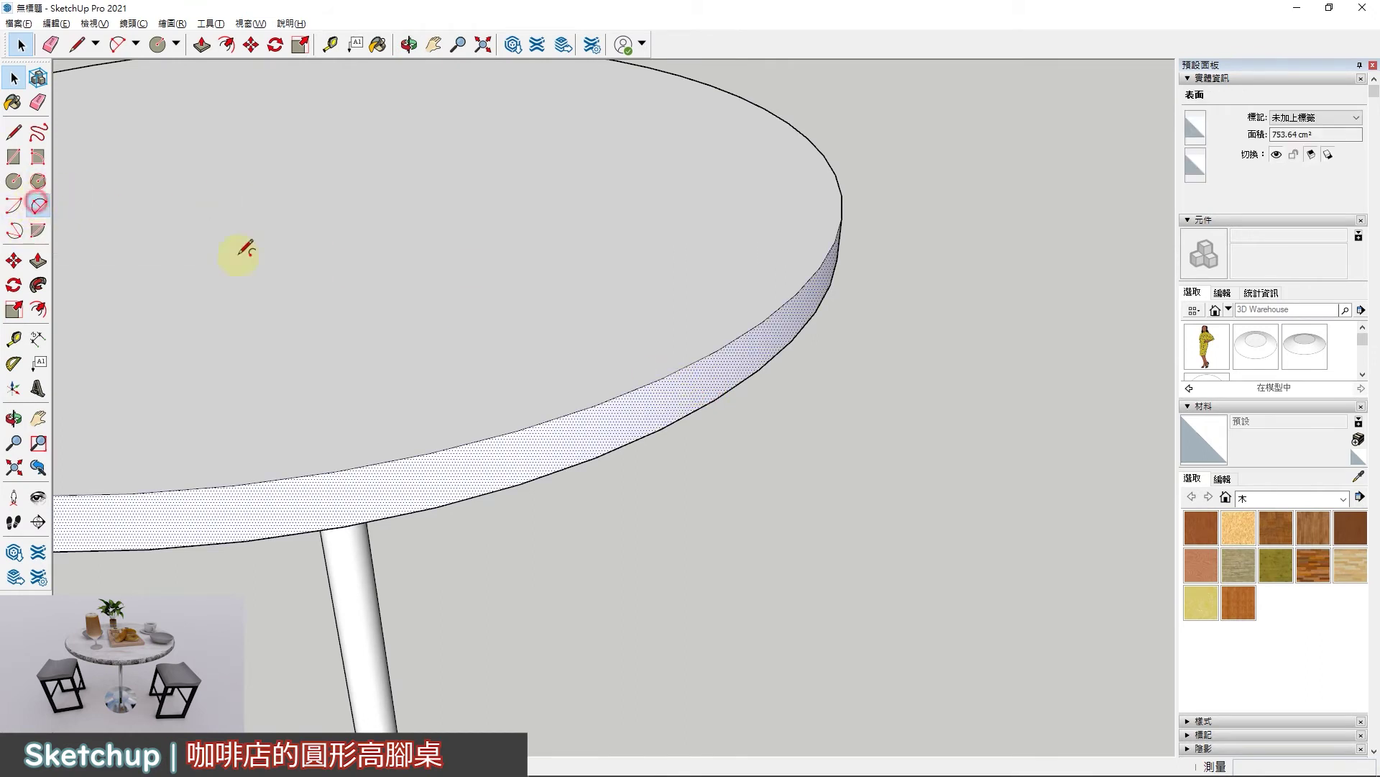
click(663, 377)
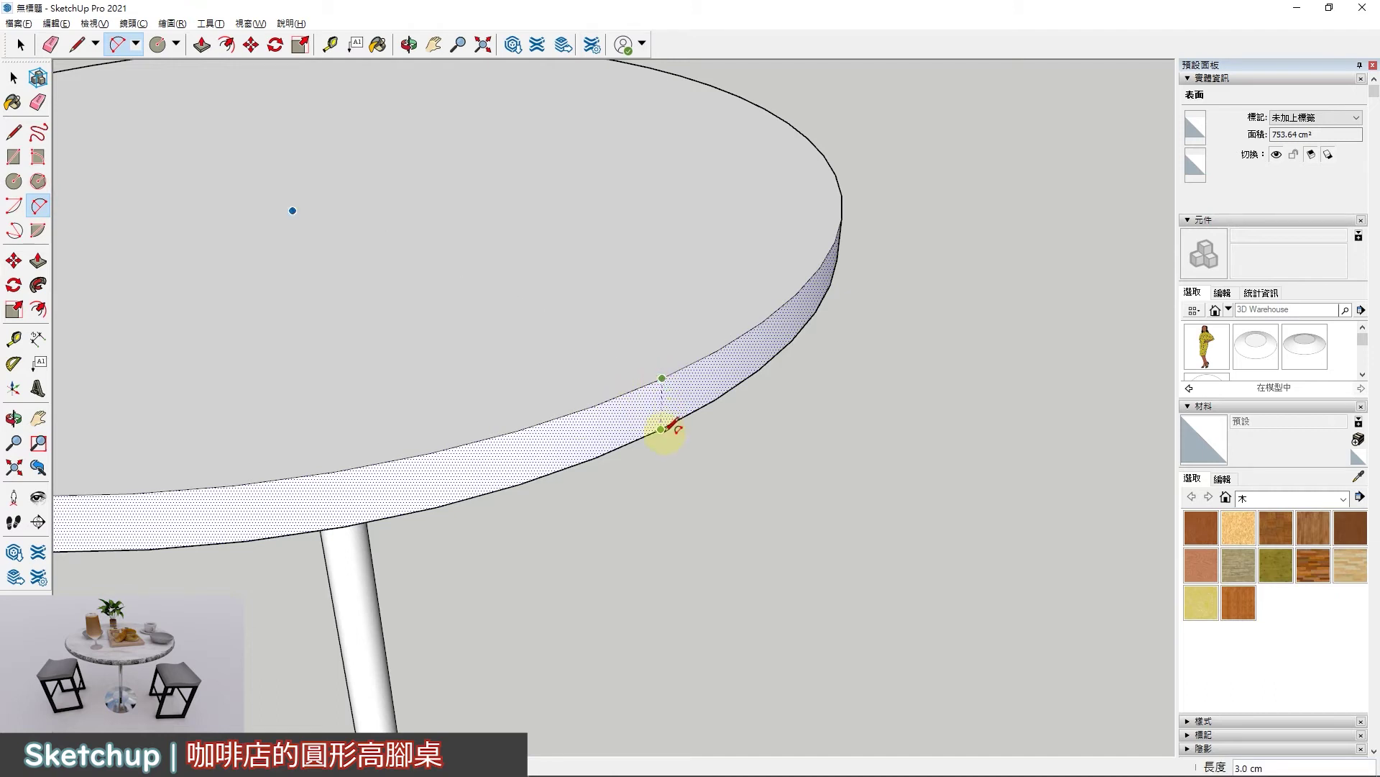
click(660, 430)
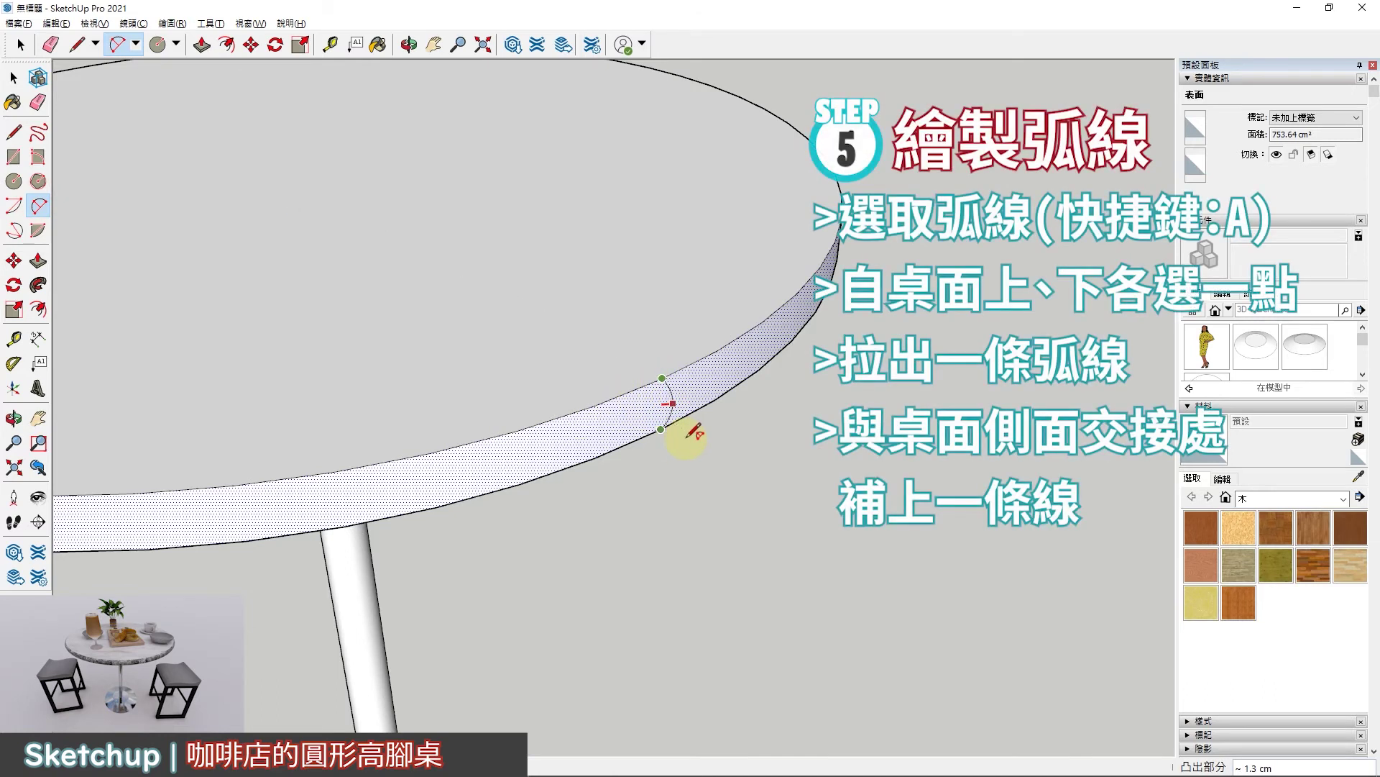
middle_drag(715, 431, 824, 555)
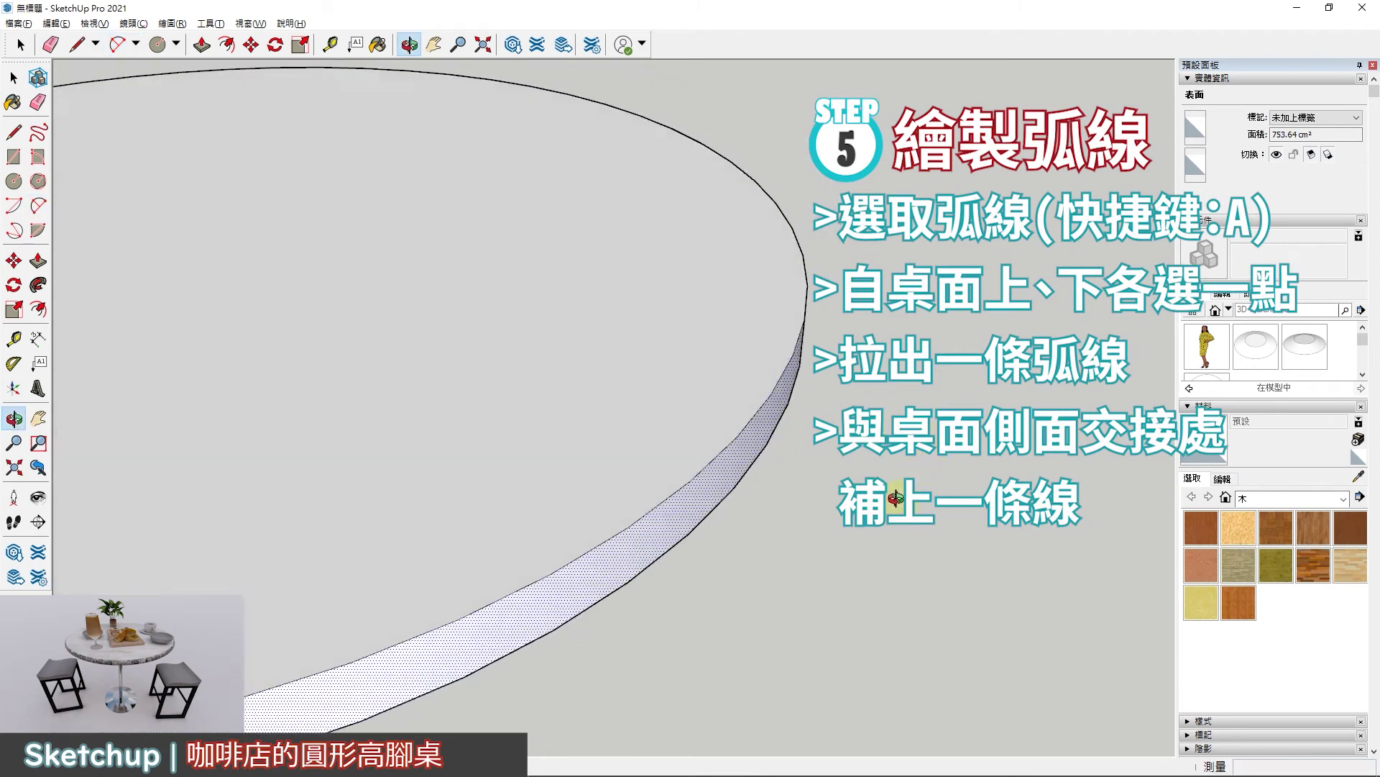
click(773, 468)
scroll(657, 448, down, 3)
middle_drag(666, 468, 626, 338)
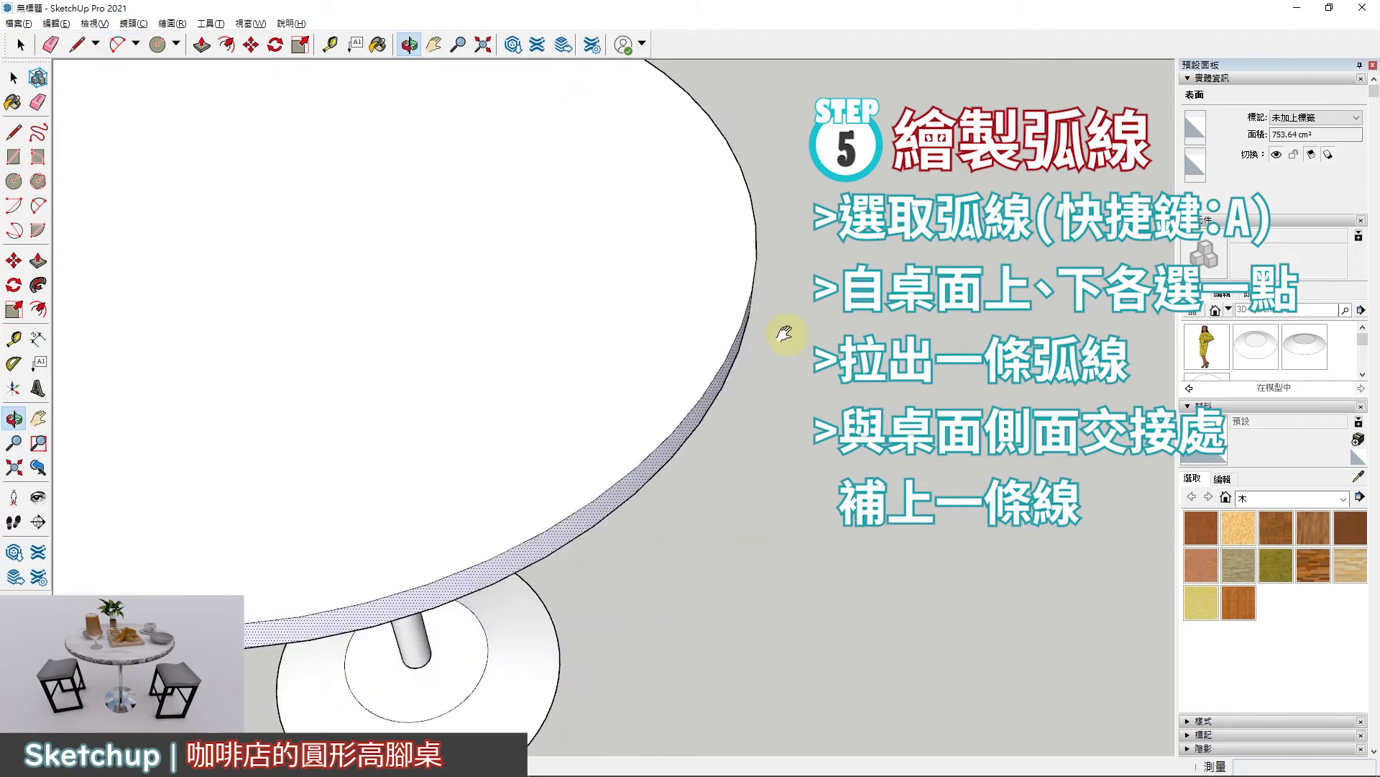
scroll(534, 480, up, 3)
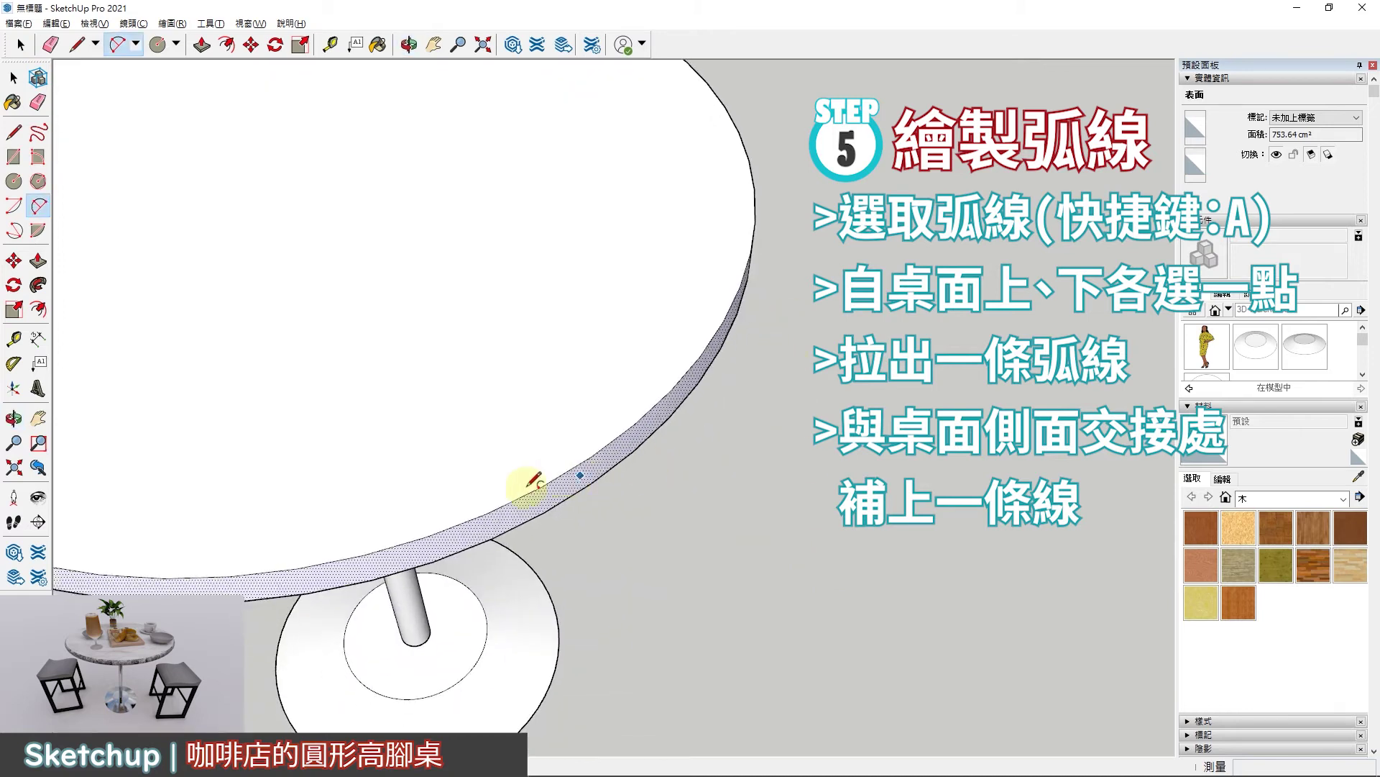
Step: Draw an arc from the rim's top to bottom edge bulging outward
click(488, 513)
click(490, 538)
mouse_move(549, 440)
middle_down()
mouse_move(719, 374)
mouse_move(633, 323)
middle_up()
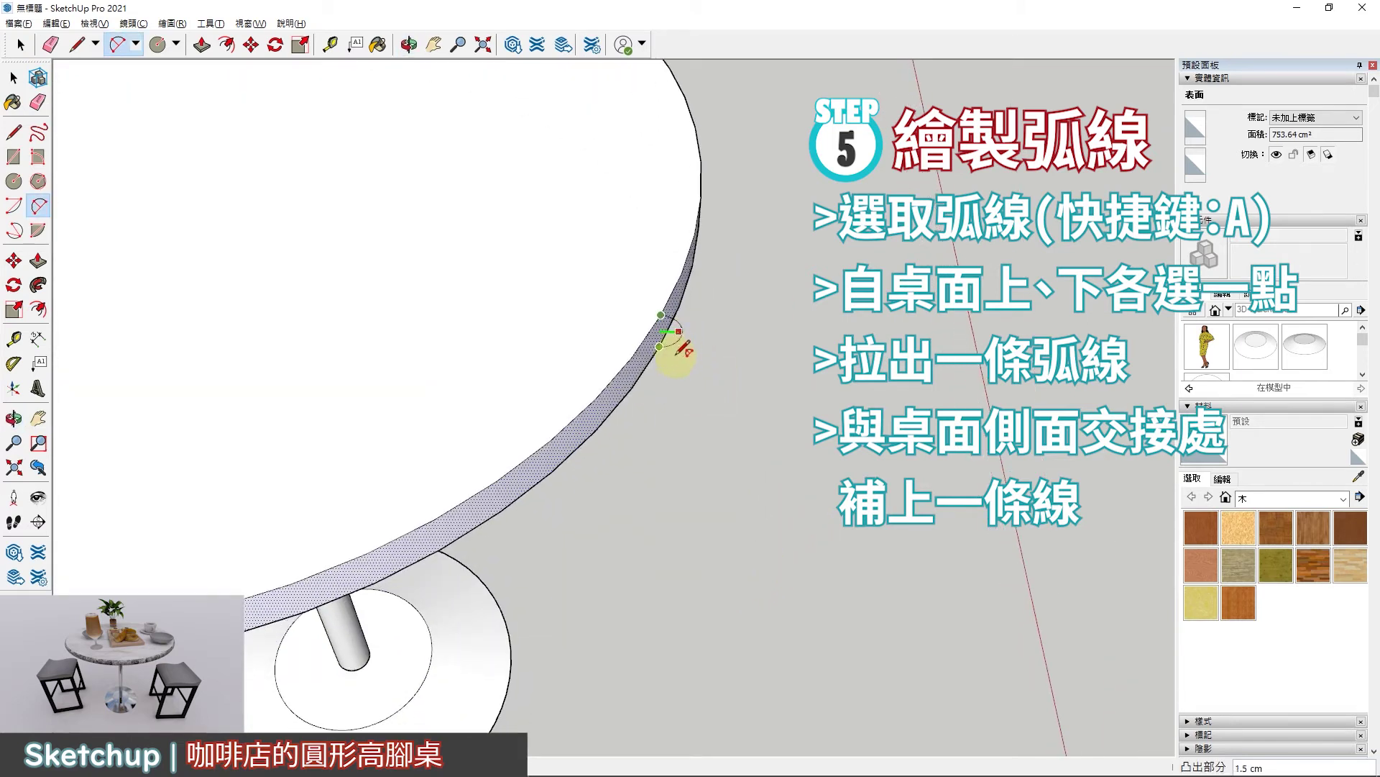
middle_drag(687, 350, 691, 381)
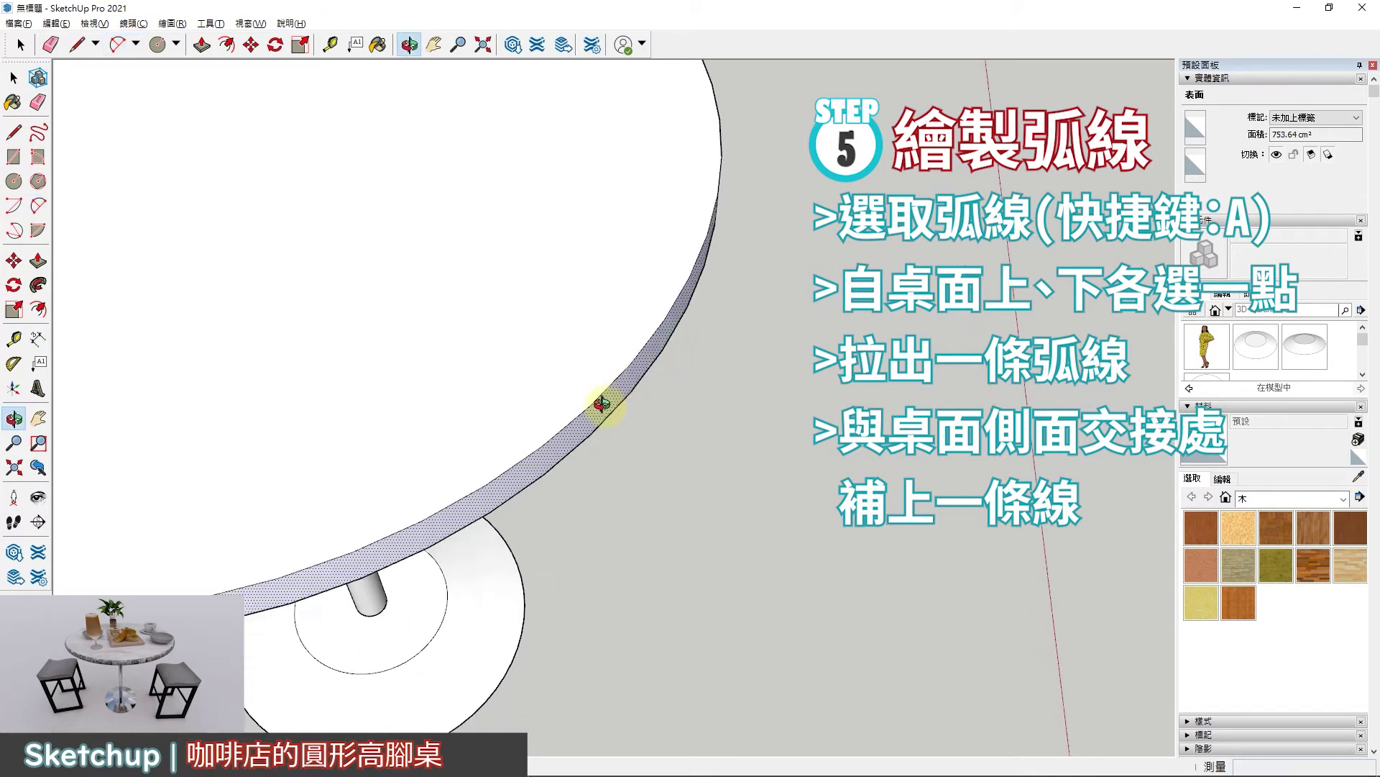
click(680, 364)
middle_drag(672, 348, 755, 386)
Step: Close the half-round arc with a straight line across the rim
key(space)
click(744, 383)
key(l)
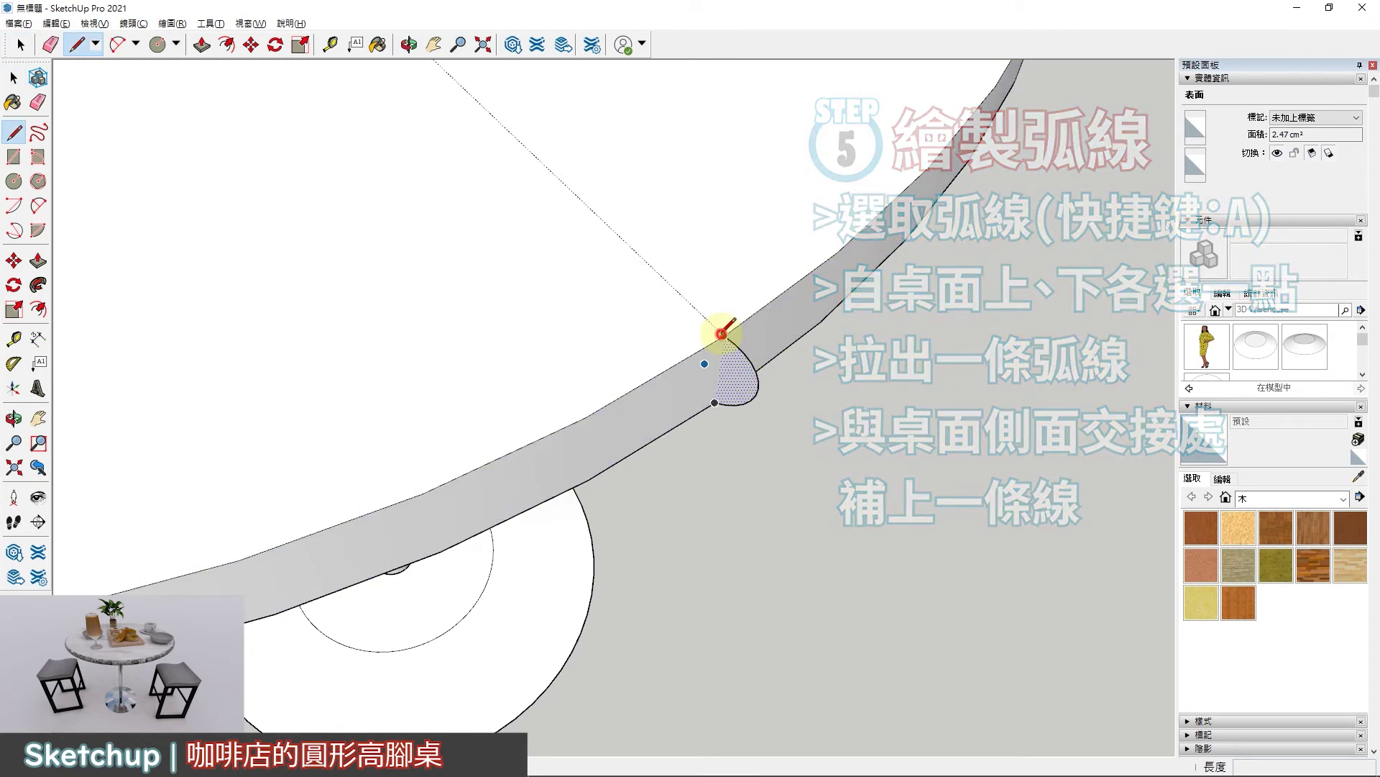
click(724, 336)
click(718, 401)
key(space)
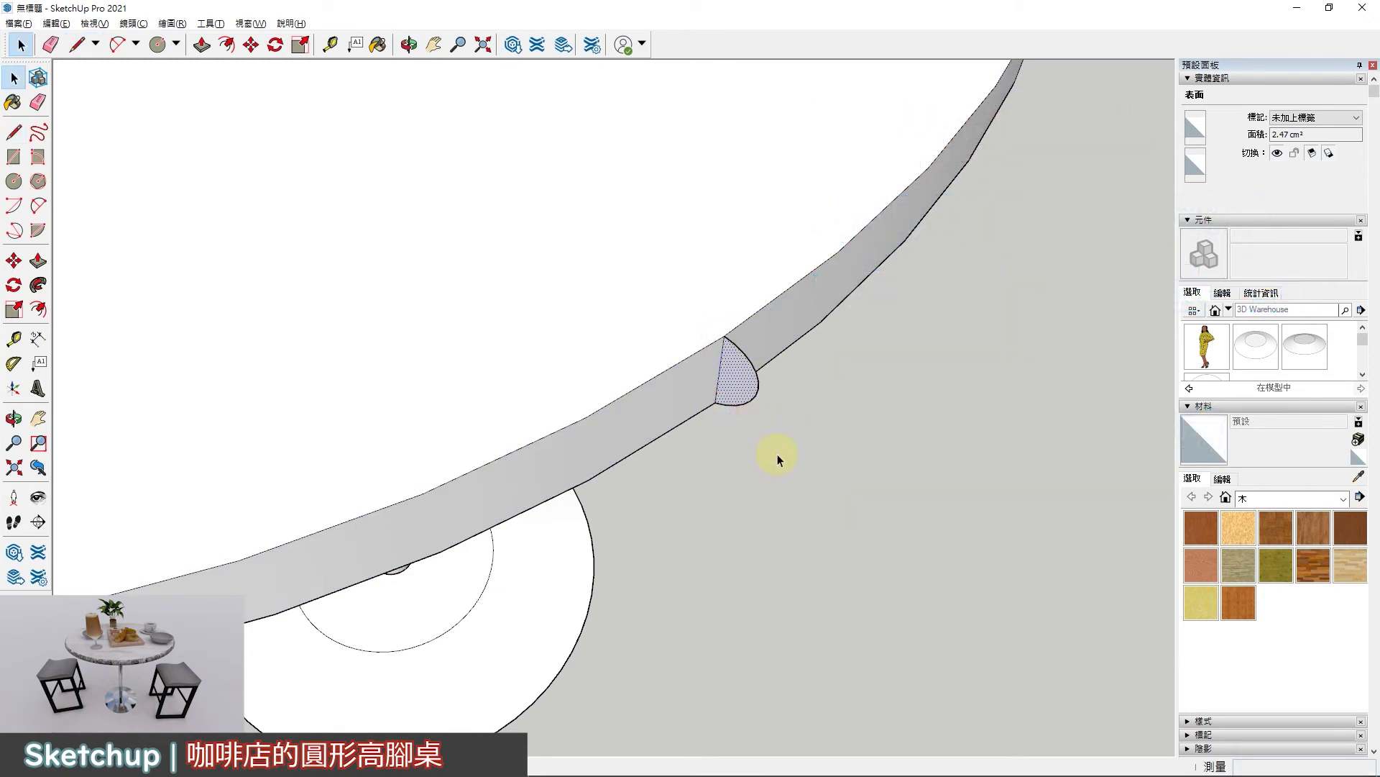
Step: Follow Me the half-round profile along the tabletop's circular edge
click(744, 317)
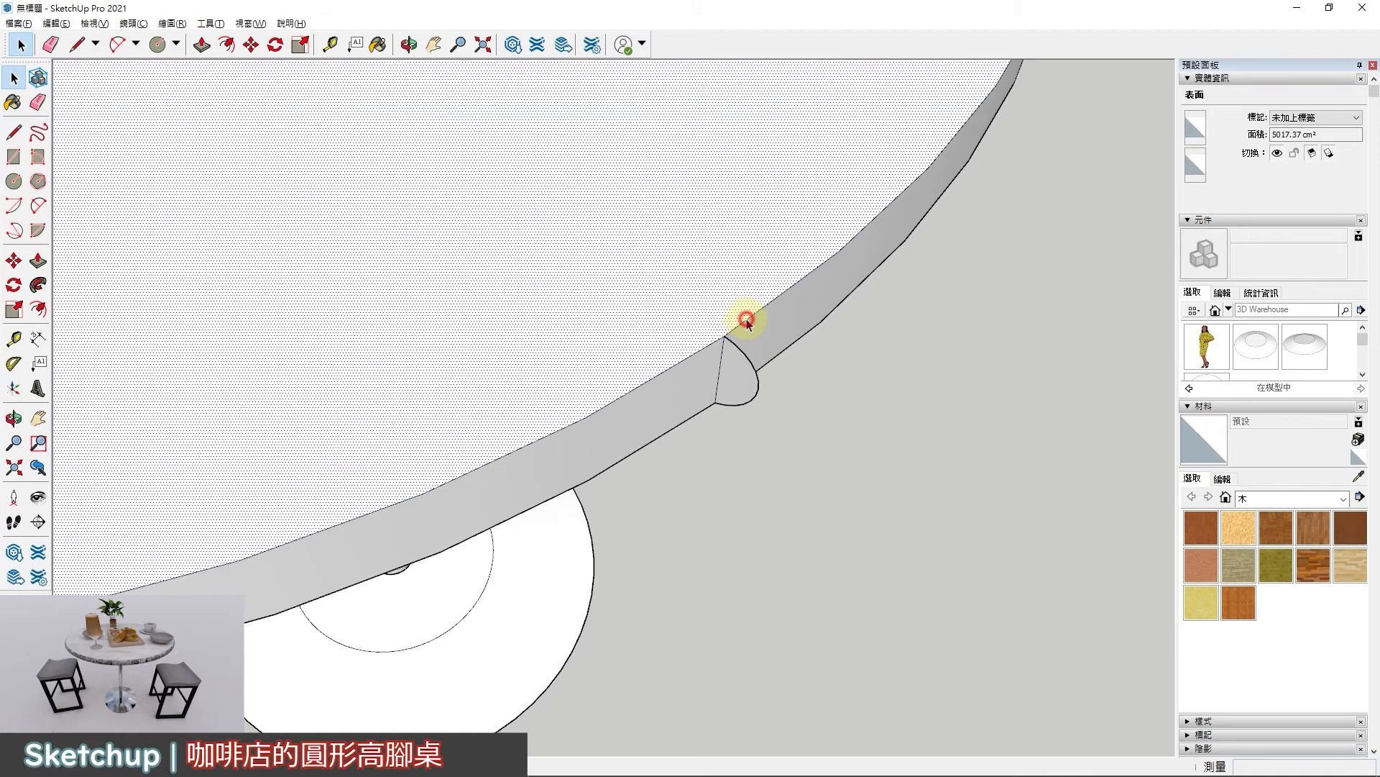
click(735, 388)
scroll(733, 412, down, 3)
mouse_move(750, 386)
middle_down()
mouse_move(703, 271)
mouse_move(730, 271)
mouse_move(805, 419)
mouse_move(766, 337)
middle_up()
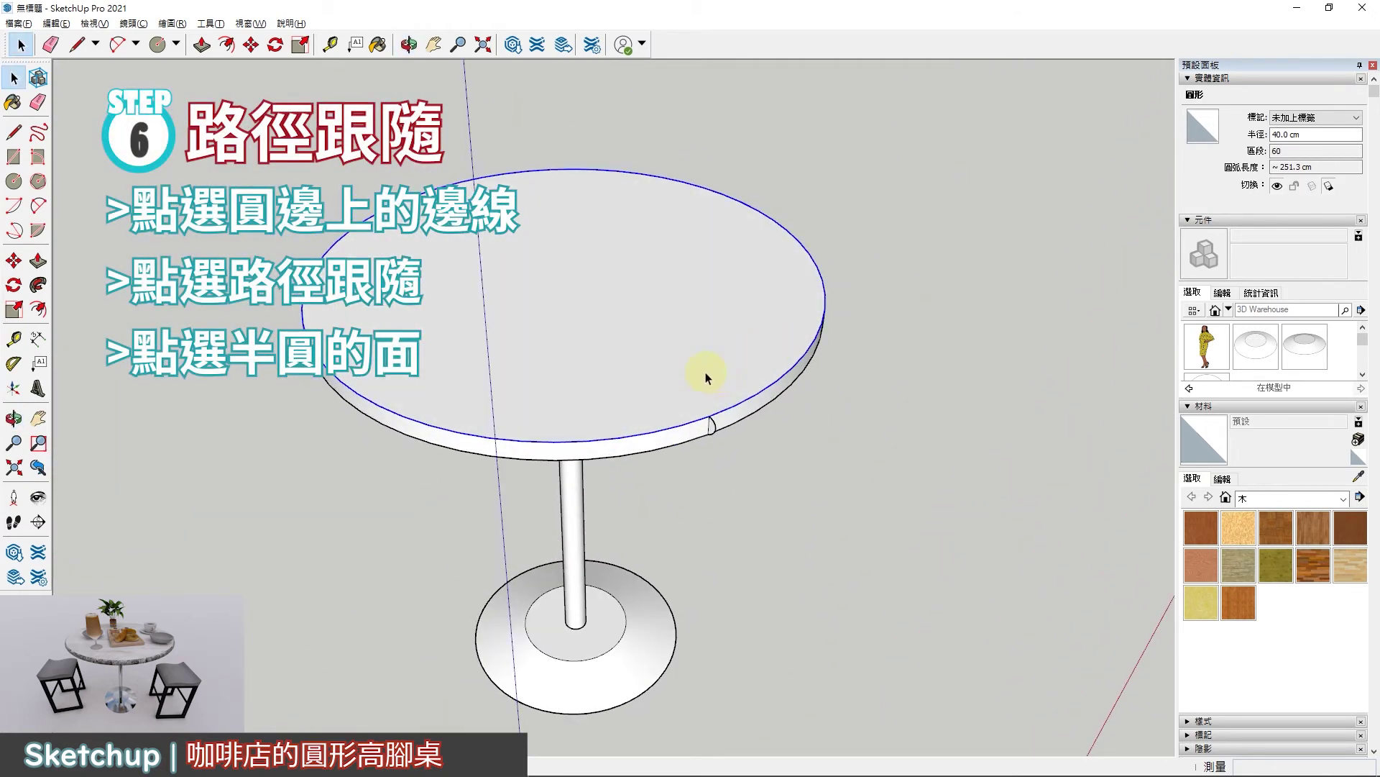
scroll(707, 378, up, 3)
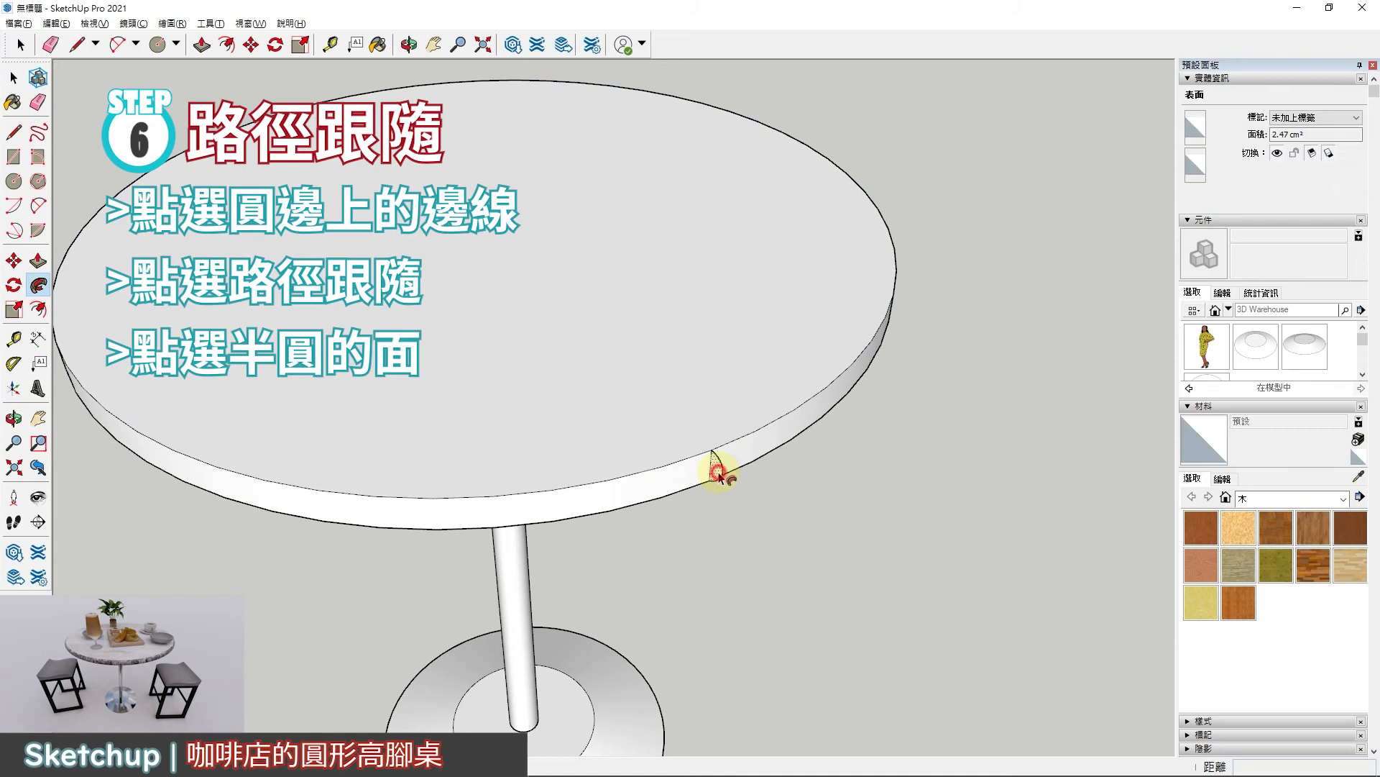
click(779, 468)
mouse_move(779, 468)
middle_down()
mouse_move(780, 410)
mouse_move(616, 278)
mouse_move(746, 291)
mouse_move(733, 416)
mouse_move(684, 496)
mouse_move(800, 519)
middle_up()
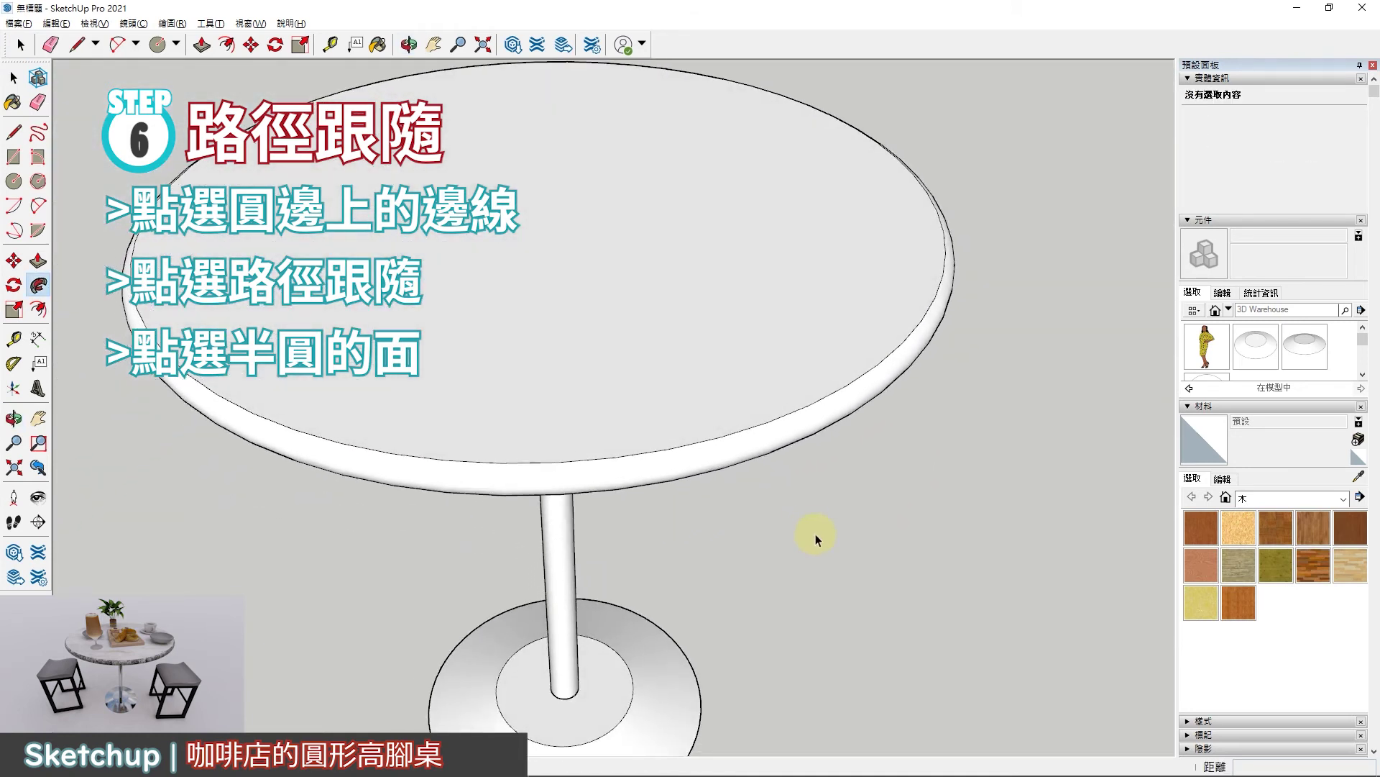
Step: Select the rounded rim and top faces, then view the whole table from above
key(space)
click(737, 450)
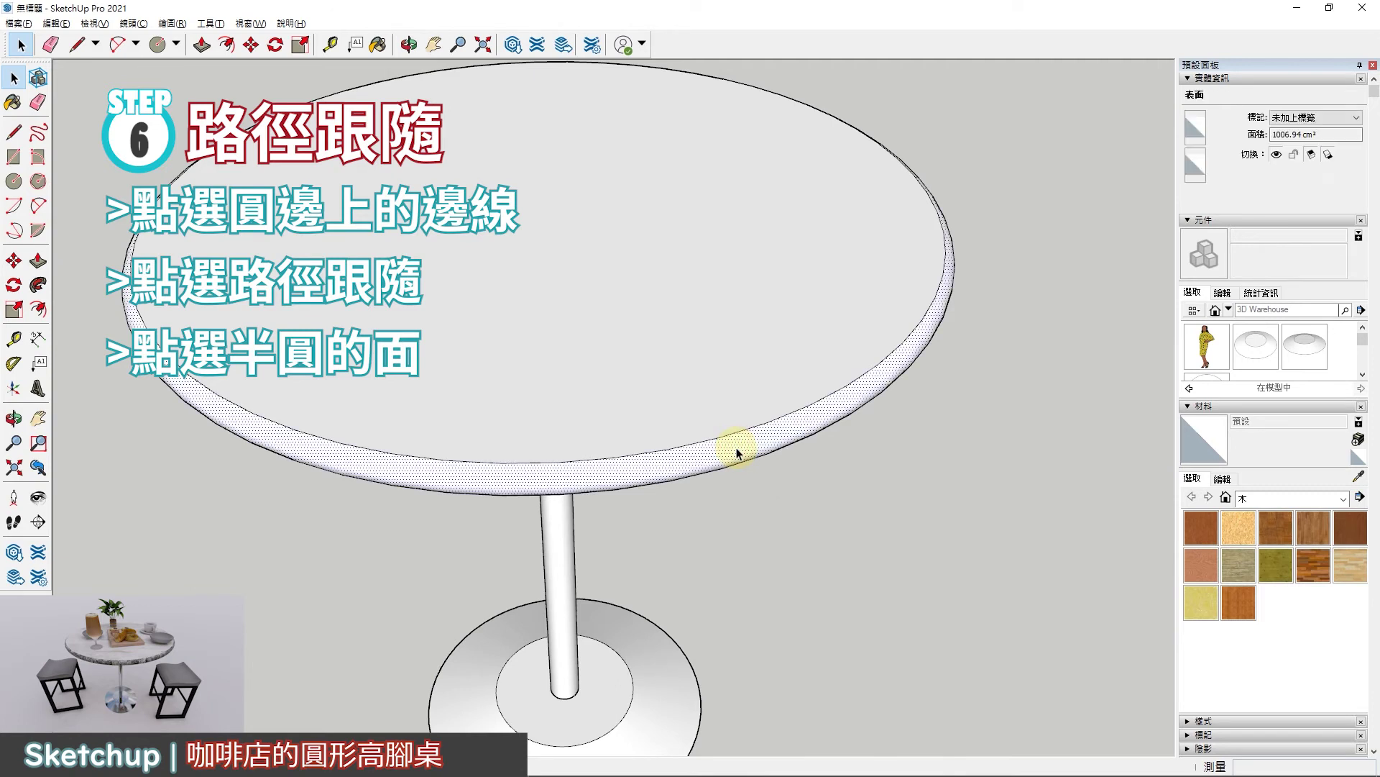
click(703, 311)
scroll(727, 355, down, 3)
click(409, 45)
mouse_move(503, 287)
middle_down()
mouse_move(540, 380)
mouse_move(653, 360)
mouse_move(588, 381)
middle_up()
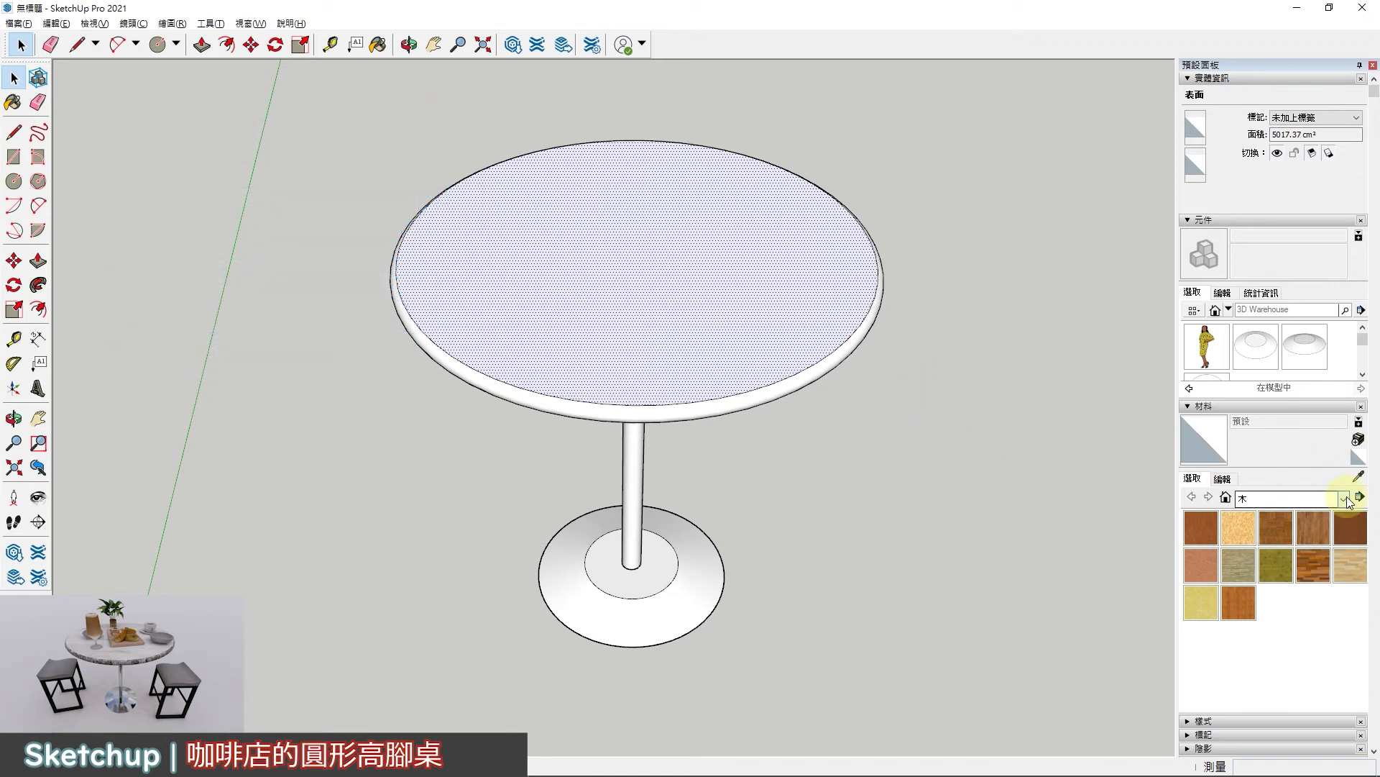
Step: Paint the disc base with brushed metal from the Metal materials
click(1344, 498)
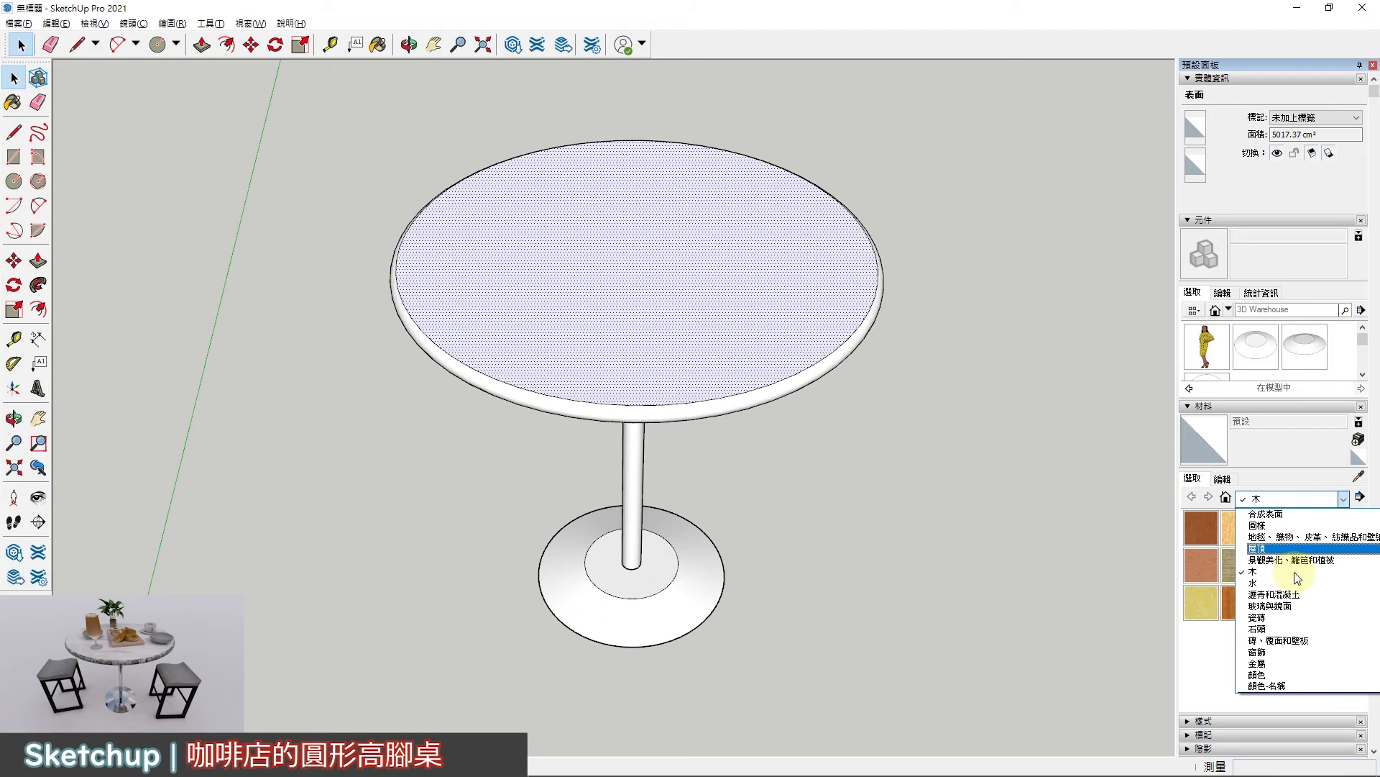
click(1260, 663)
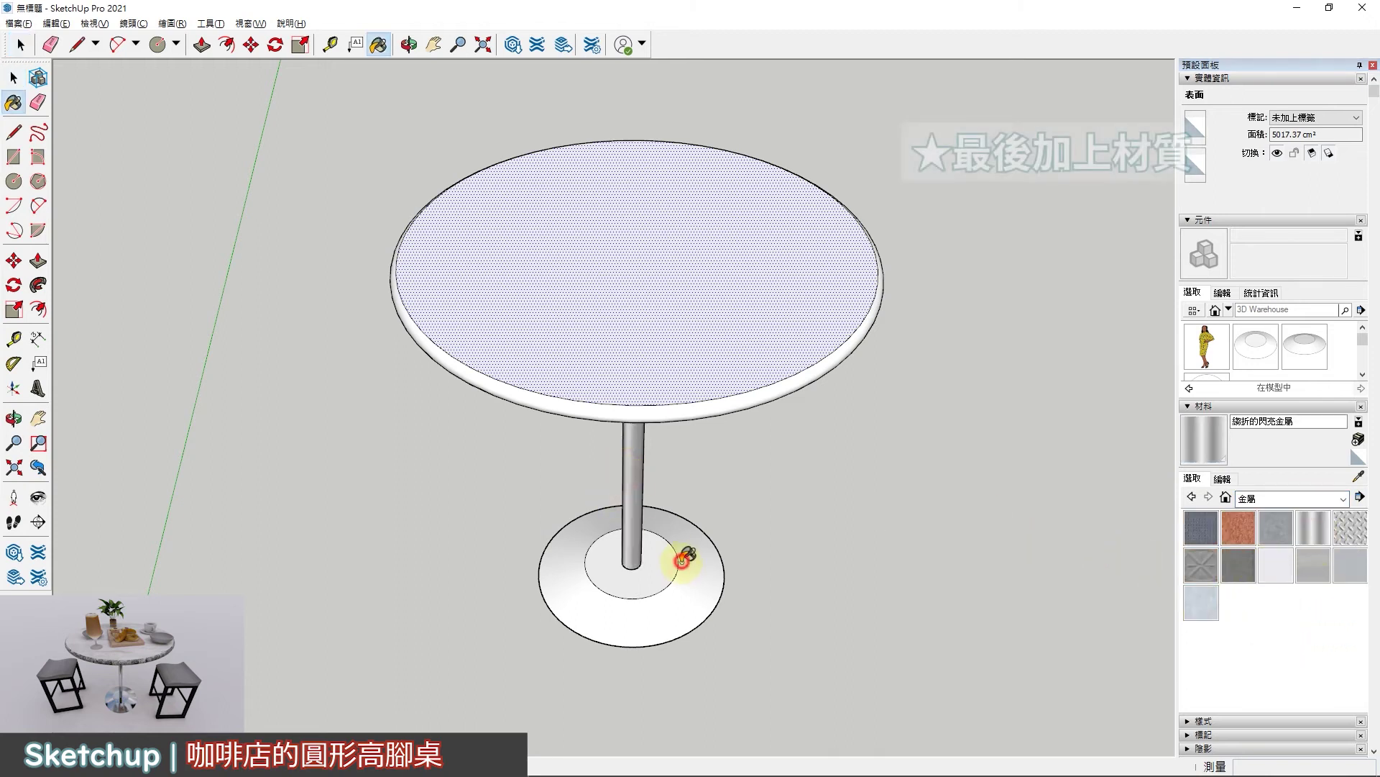
click(681, 559)
mouse_move(718, 589)
middle_down()
mouse_move(611, 453)
mouse_move(456, 416)
mouse_move(539, 339)
mouse_move(595, 248)
mouse_move(767, 536)
mouse_move(848, 531)
middle_up()
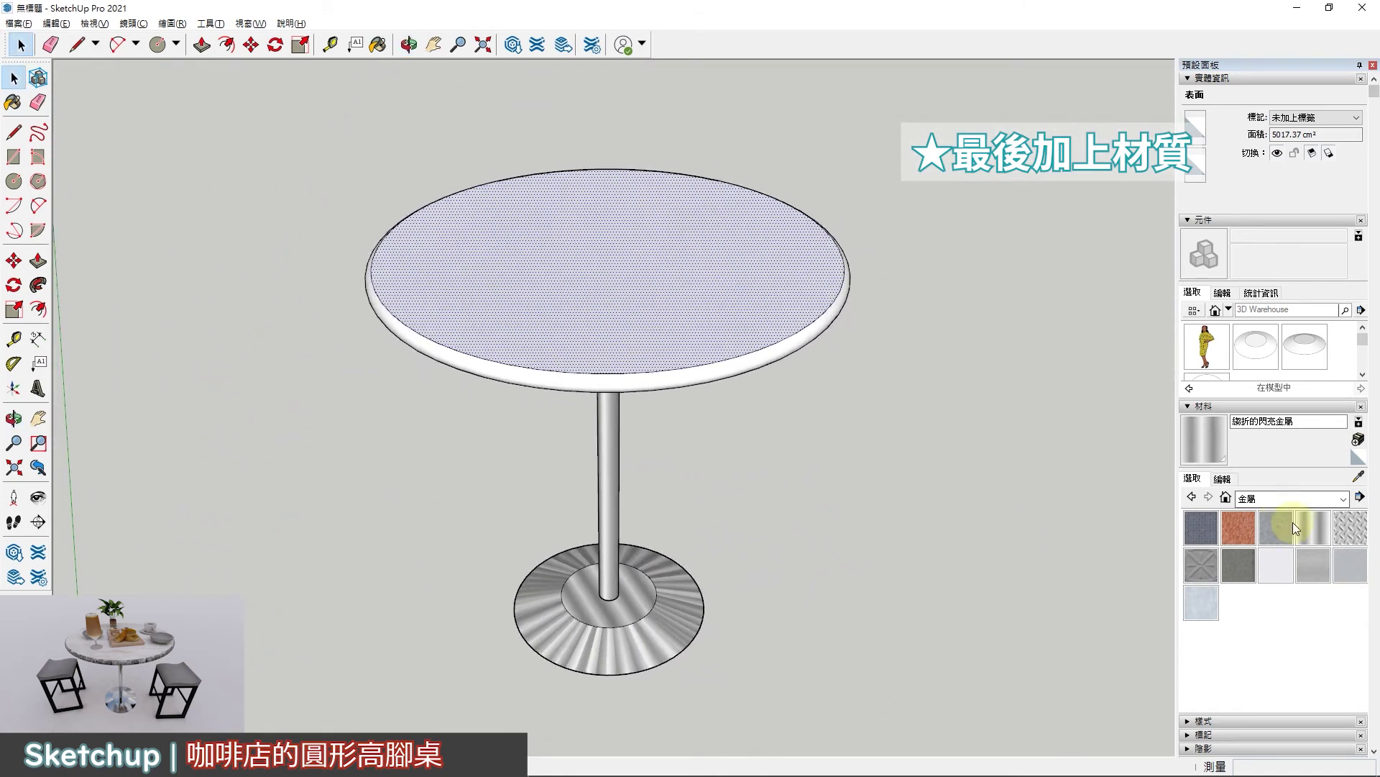
Step: Paint the tabletop's rounded edge band grey embossed metal
click(694, 372)
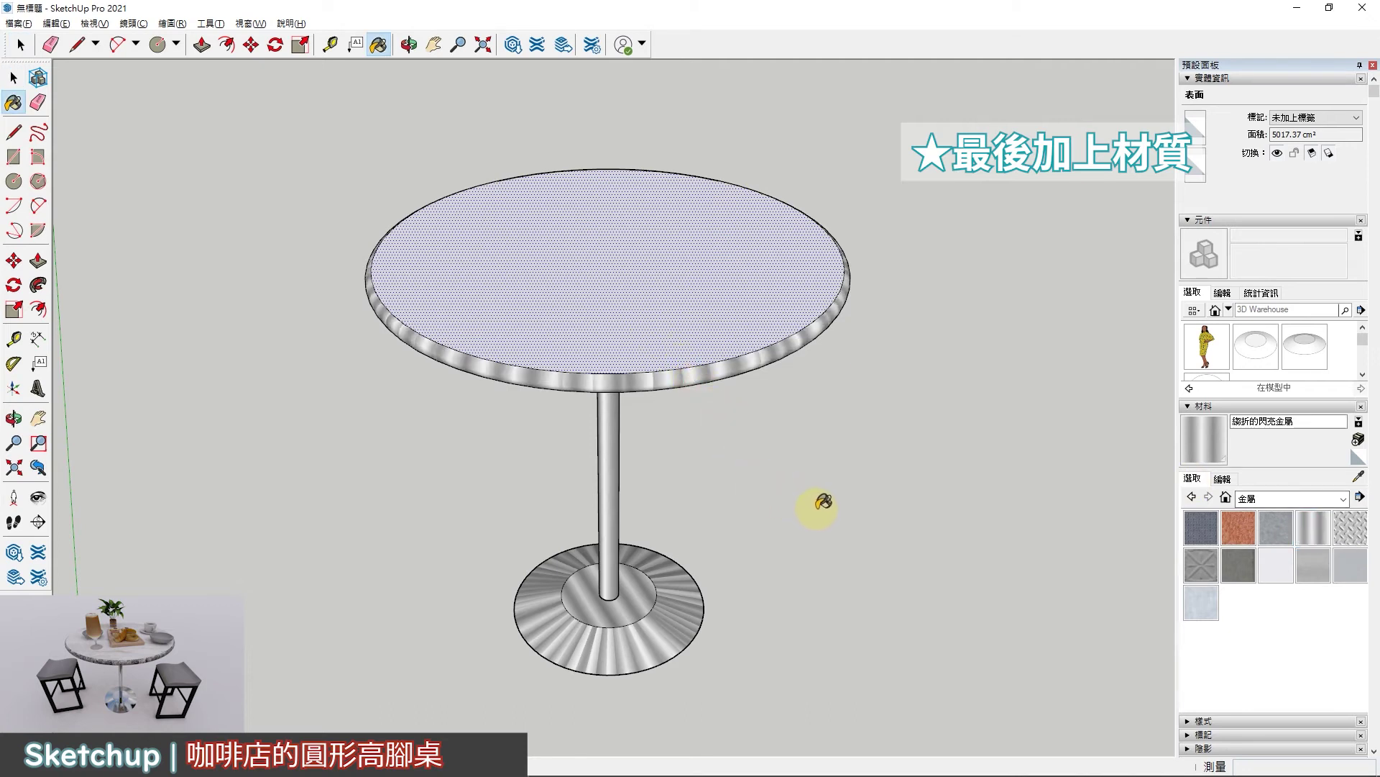
mouse_move(740, 282)
middle_down()
mouse_move(838, 447)
mouse_move(693, 385)
mouse_move(706, 324)
middle_up()
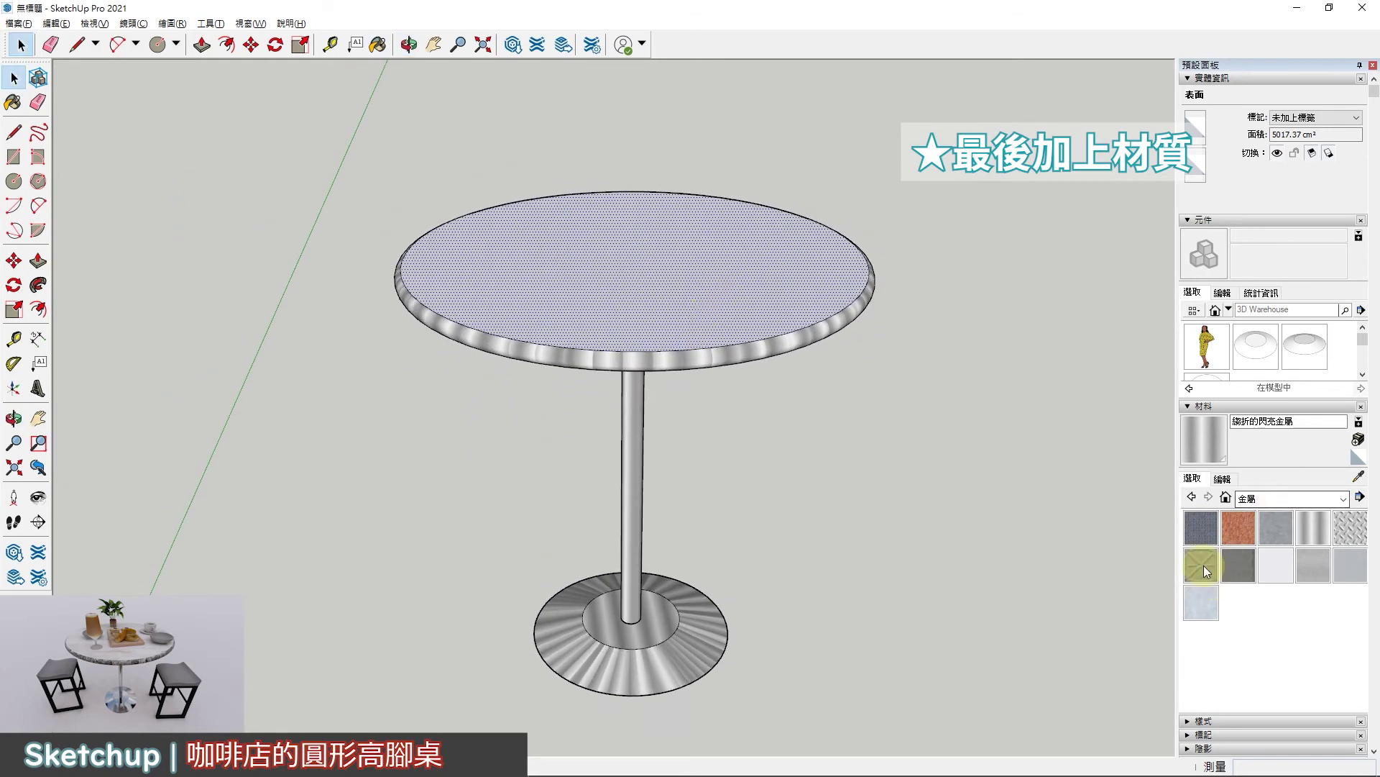
click(777, 346)
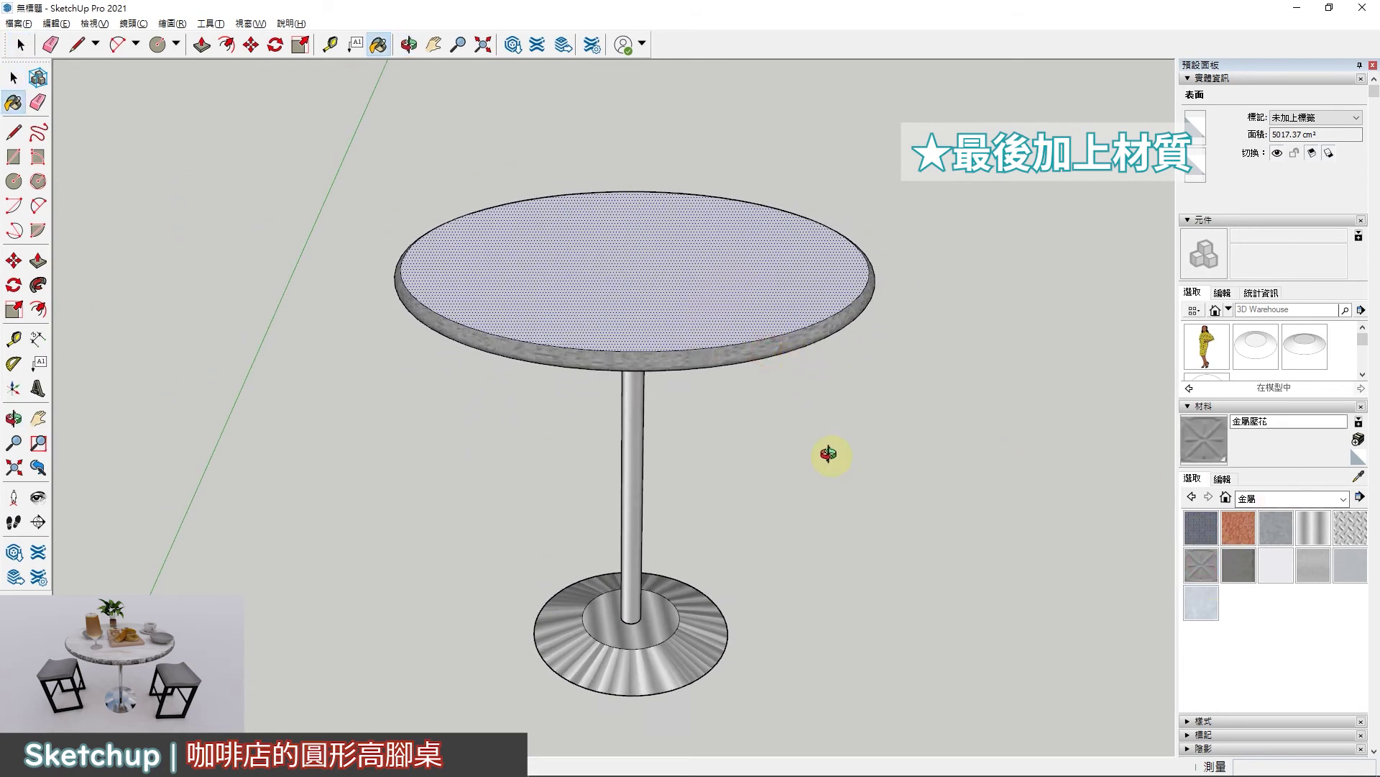
middle_drag(829, 454, 838, 453)
click(1320, 503)
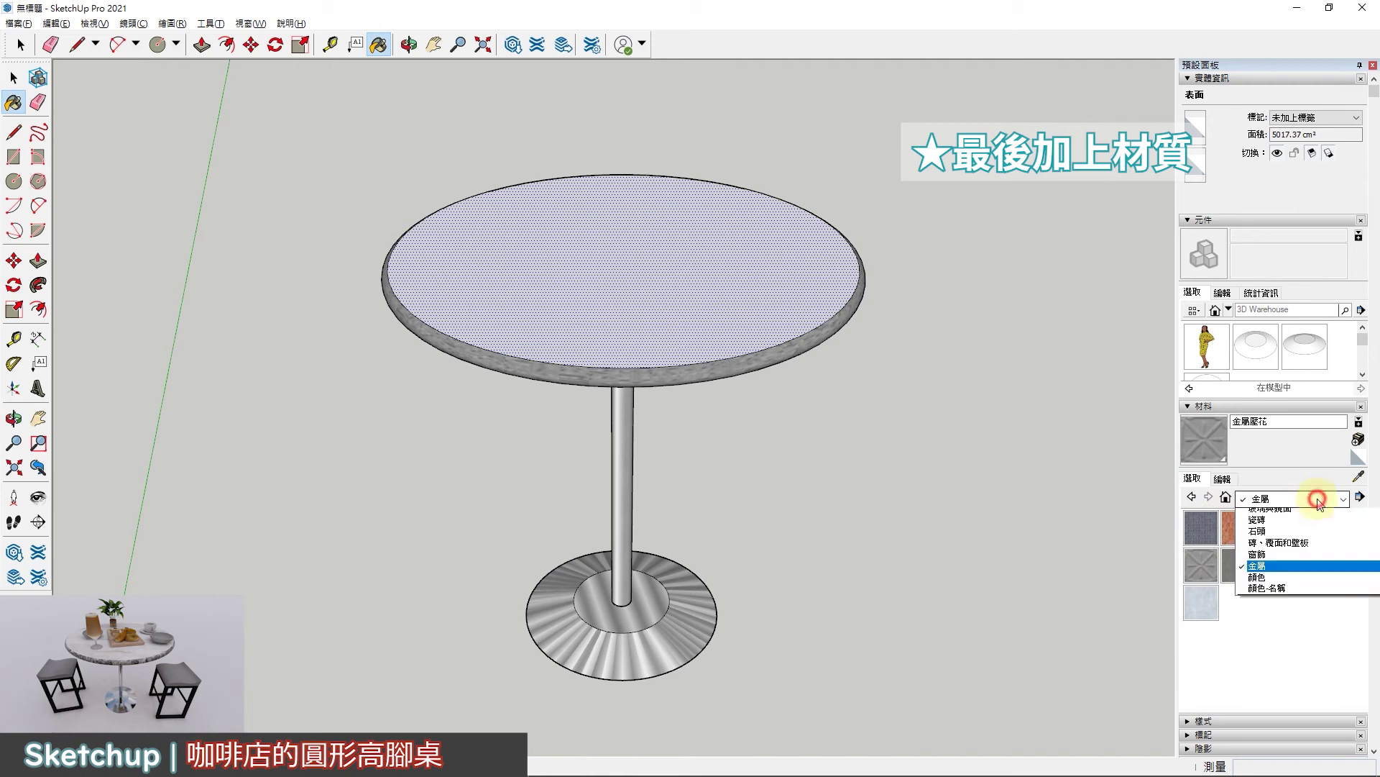
Step: Paint the tabletop's top face with the rusted red swatch from the Metal materials
click(1305, 503)
click(743, 282)
mouse_move(730, 314)
middle_down()
mouse_move(739, 438)
mouse_move(684, 136)
mouse_move(735, 294)
mouse_move(739, 261)
mouse_move(807, 586)
mouse_move(824, 390)
mouse_move(239, 69)
middle_up()
click(715, 271)
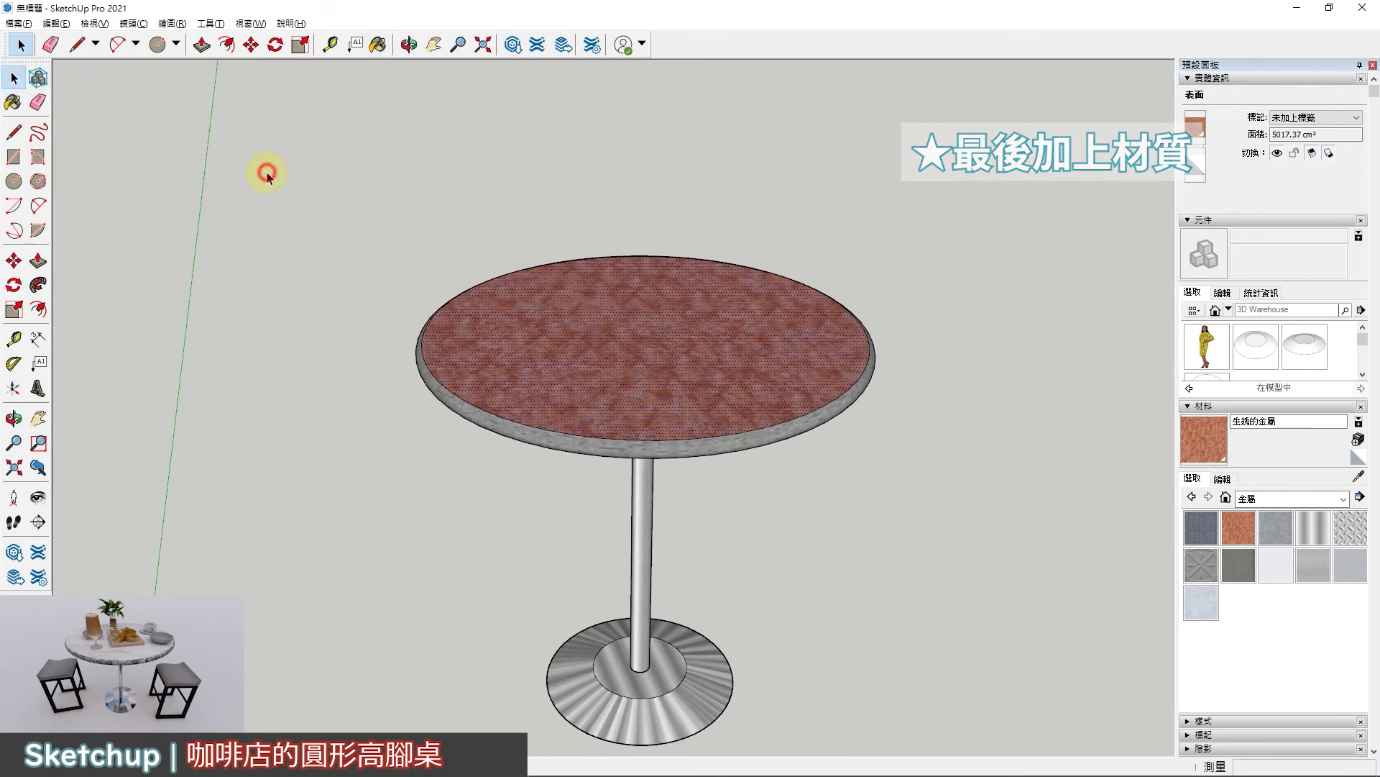
mouse_move(787, 414)
middle_down()
mouse_move(783, 388)
mouse_move(847, 440)
mouse_move(570, 441)
mouse_move(536, 463)
mouse_move(890, 548)
mouse_move(808, 502)
mouse_move(803, 516)
middle_up()
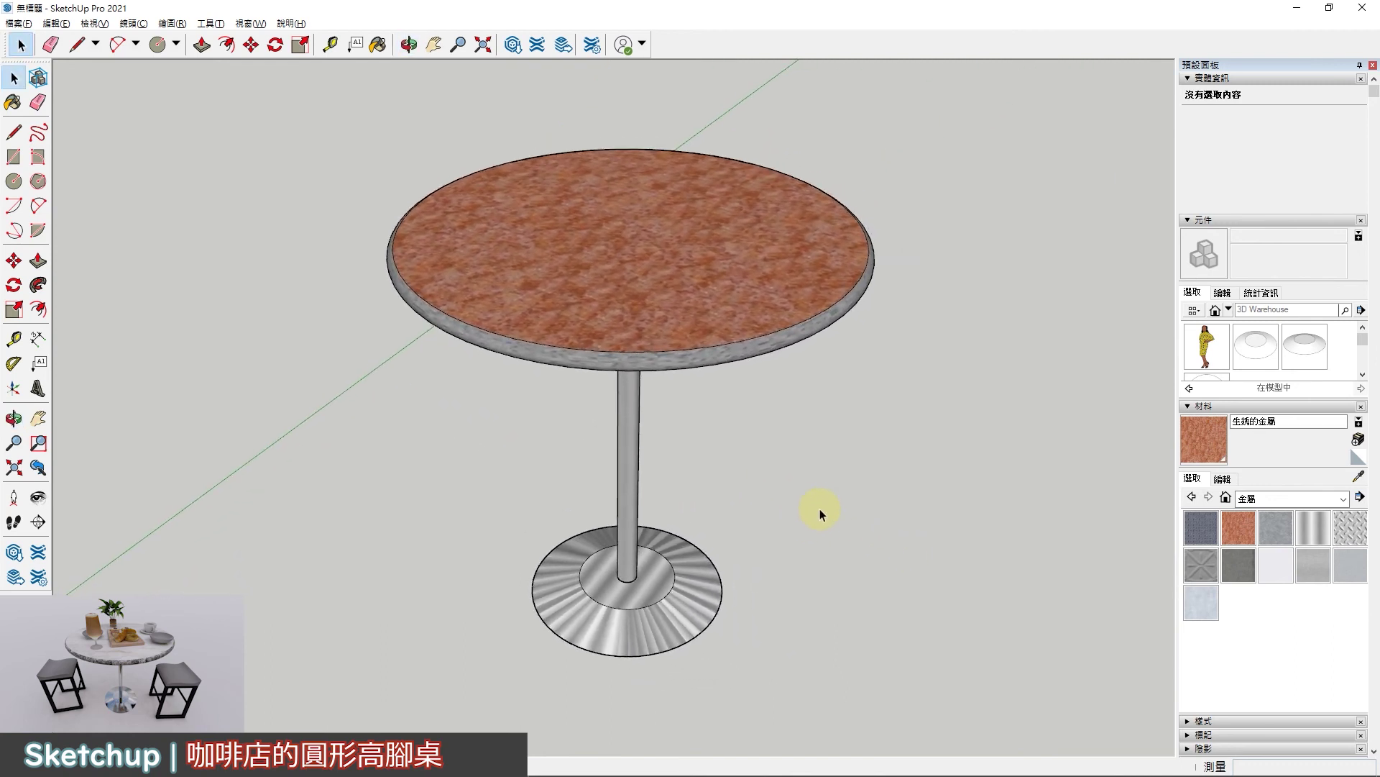